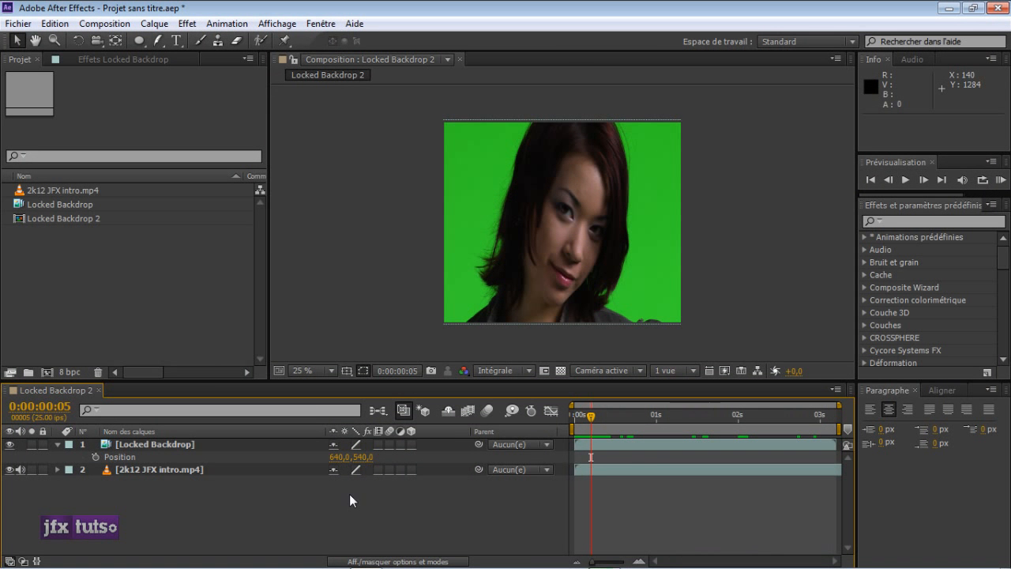
Scrub the start of the green-screen clip and return the current time to 0:00:00:00
click(61, 193)
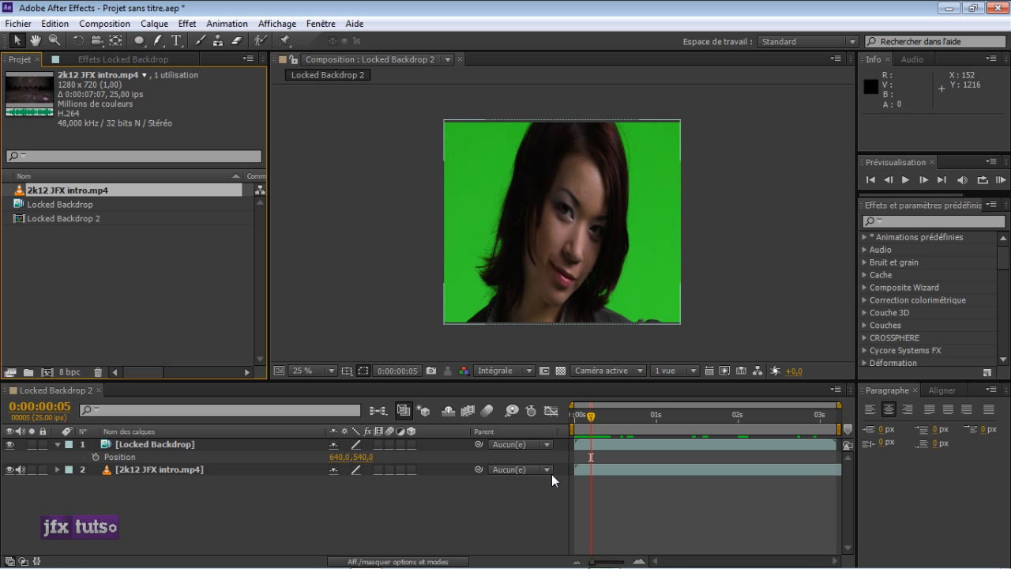
click(515, 497)
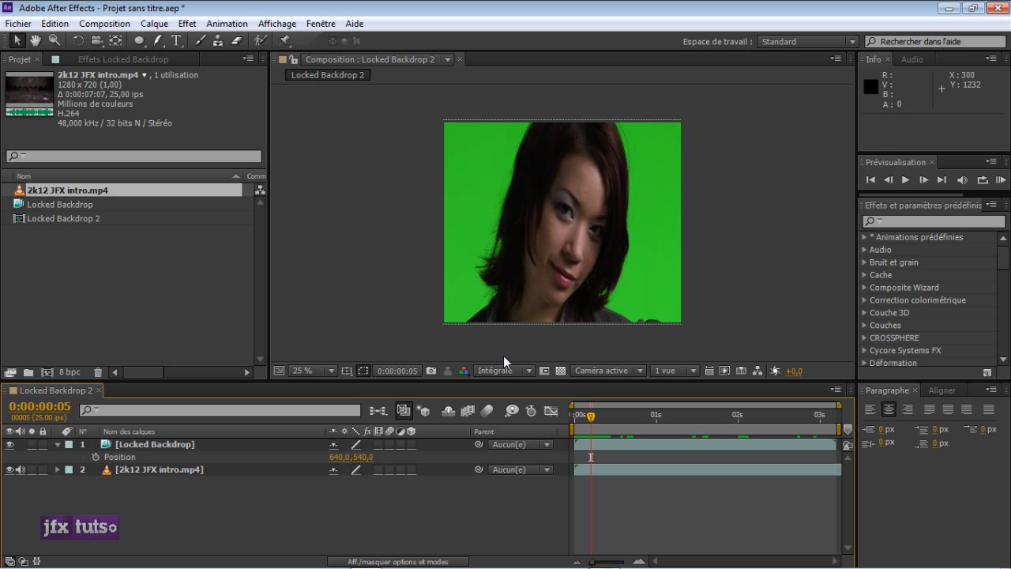
drag(597, 413, 643, 414)
click(572, 414)
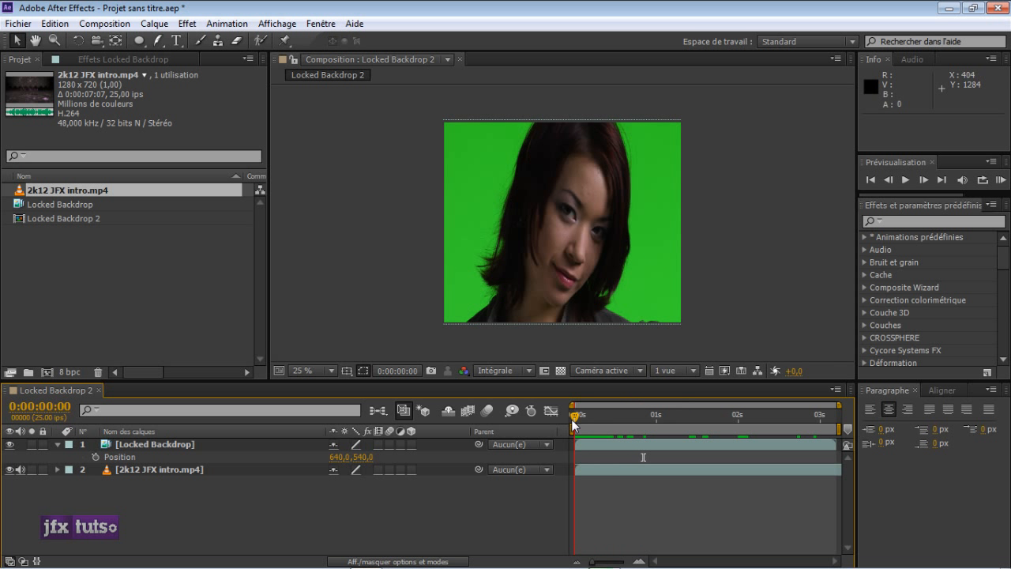
click(506, 370)
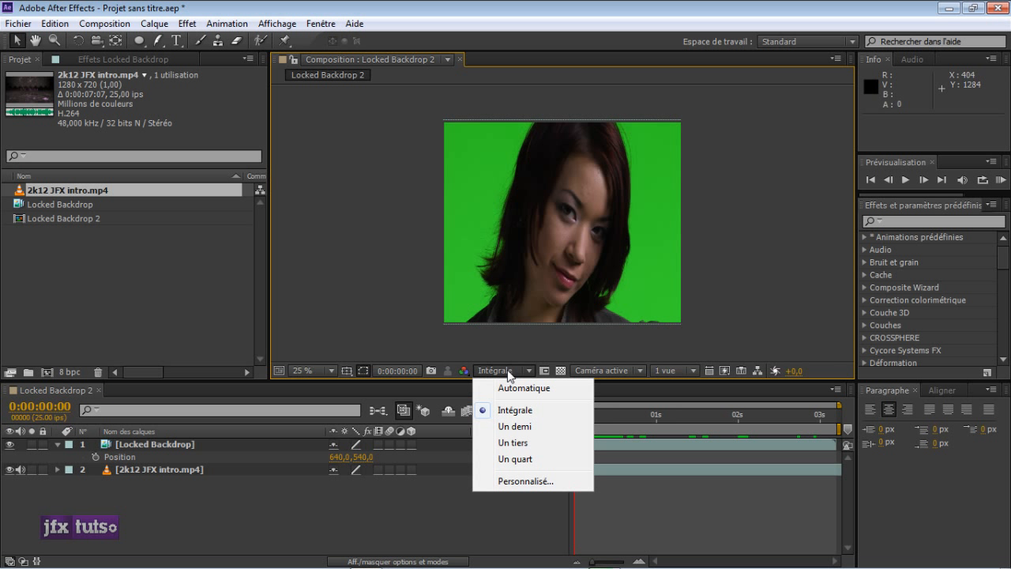
click(466, 501)
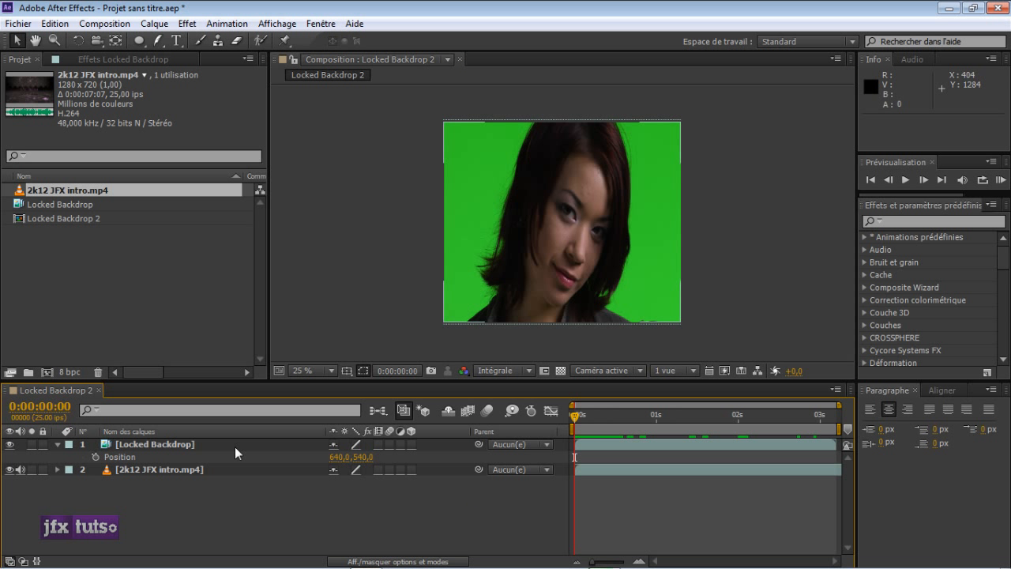
Collapse the Locked Backdrop layer, hide it to view the intro video underneath, and show it again
click(58, 445)
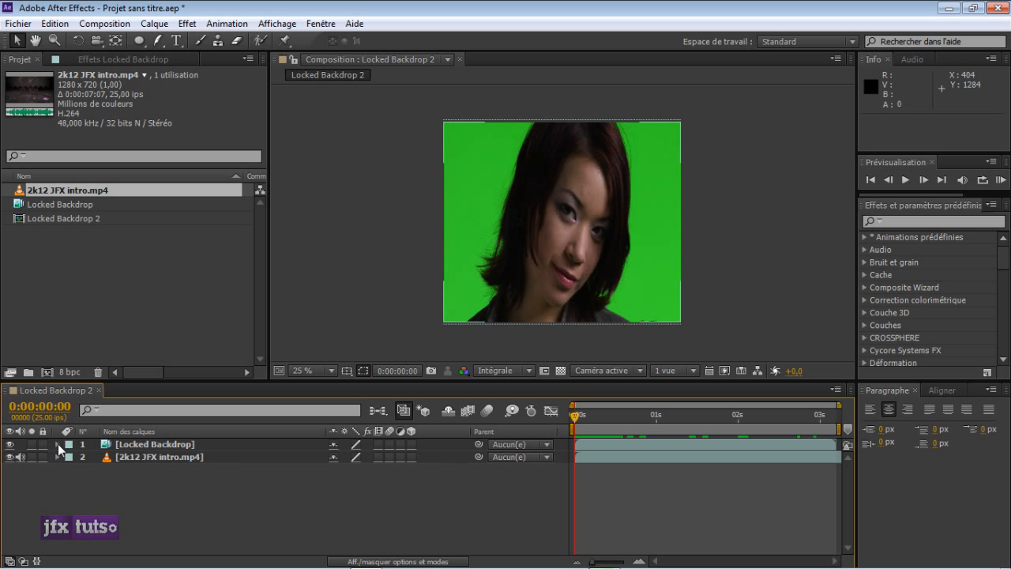
click(10, 444)
scroll(564, 235, up, 1)
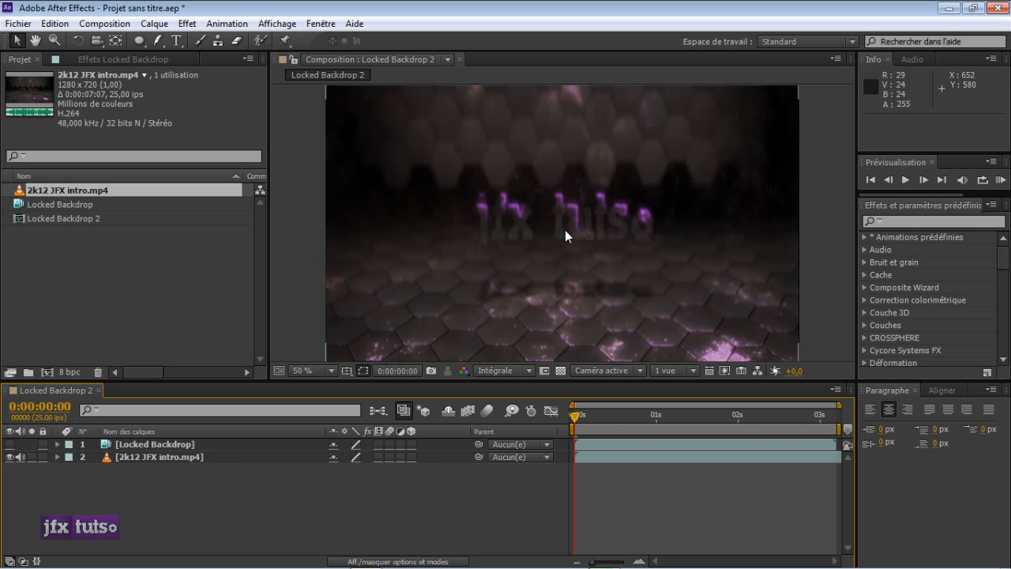
click(402, 410)
scroll(535, 202, down, 1)
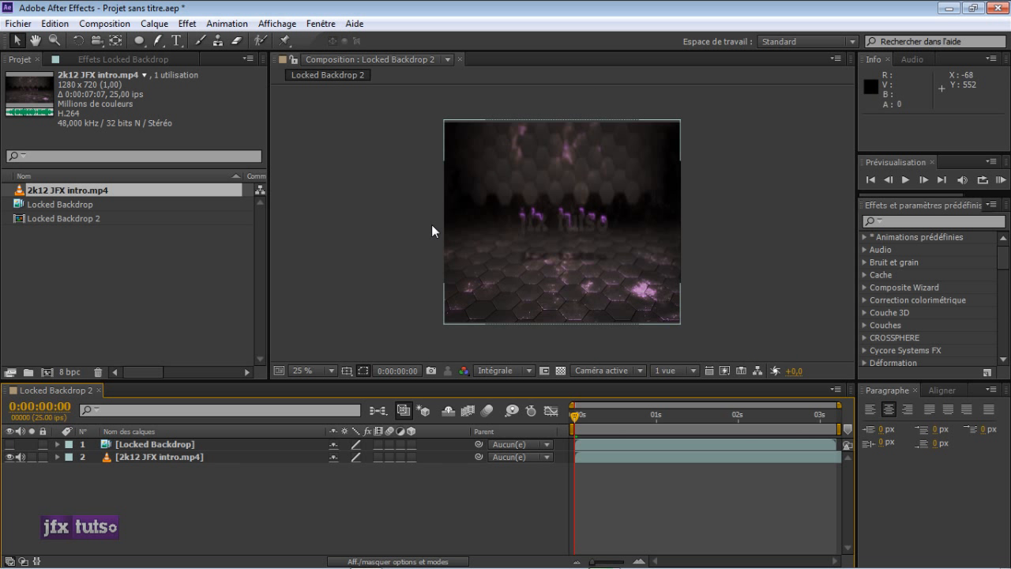
click(10, 446)
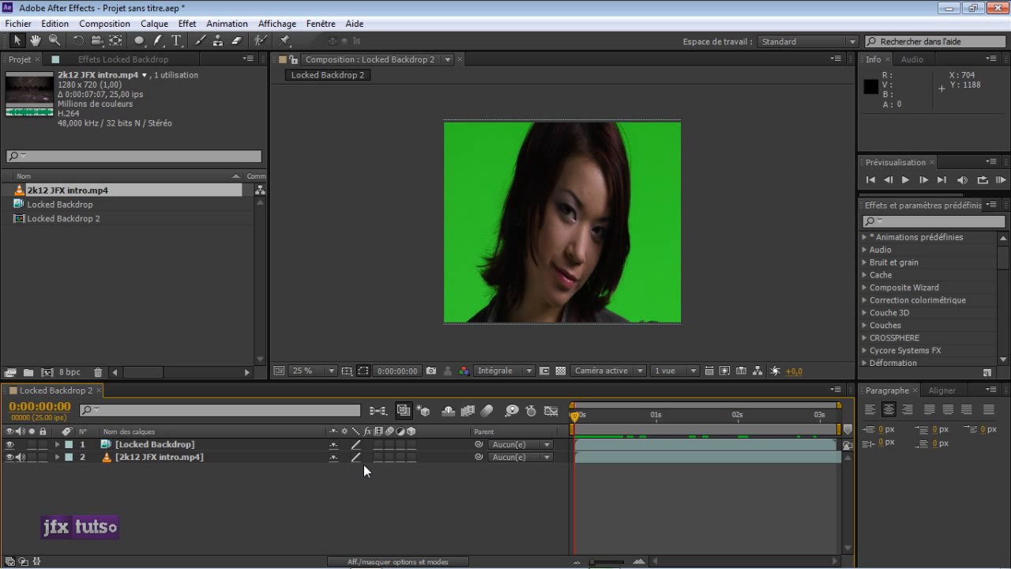
Select the Locked Backdrop layer and search the effects for "key"
click(185, 445)
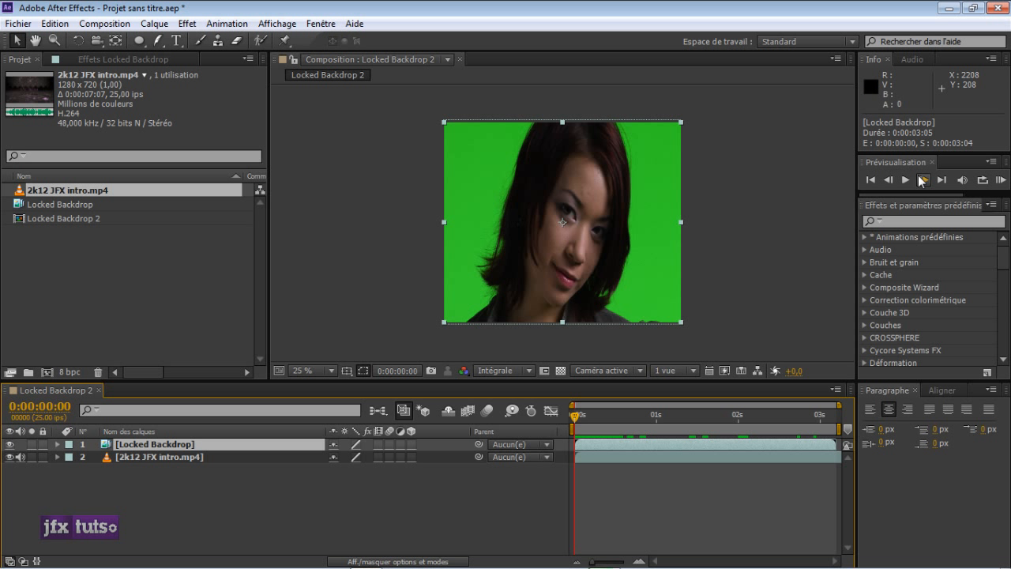
click(929, 222)
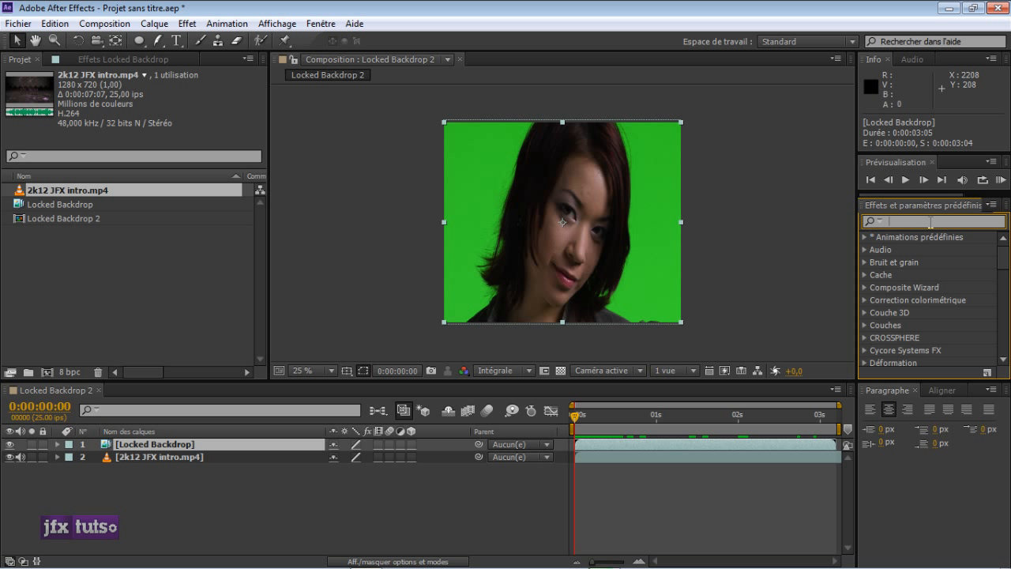
text(key)
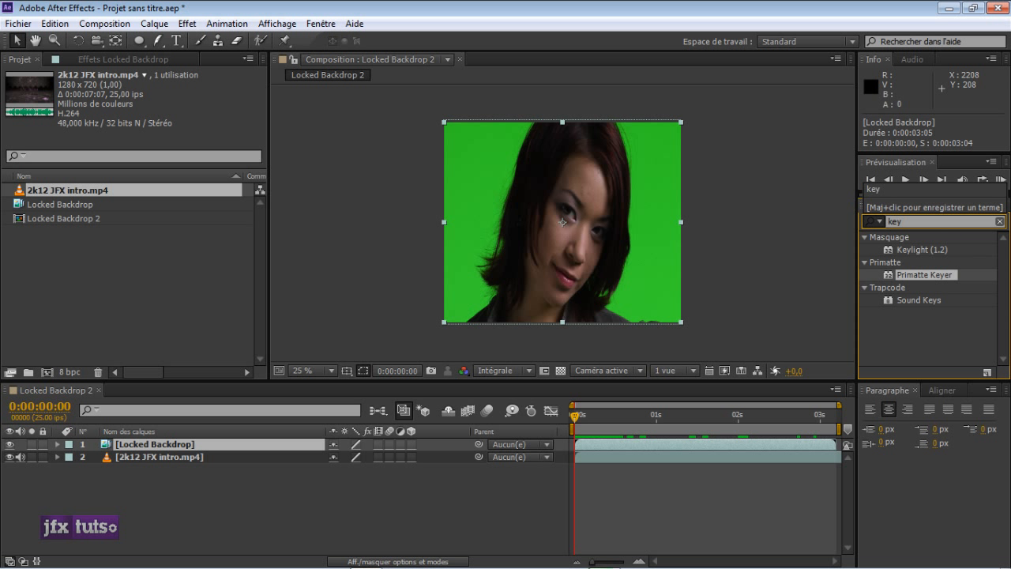
click(932, 255)
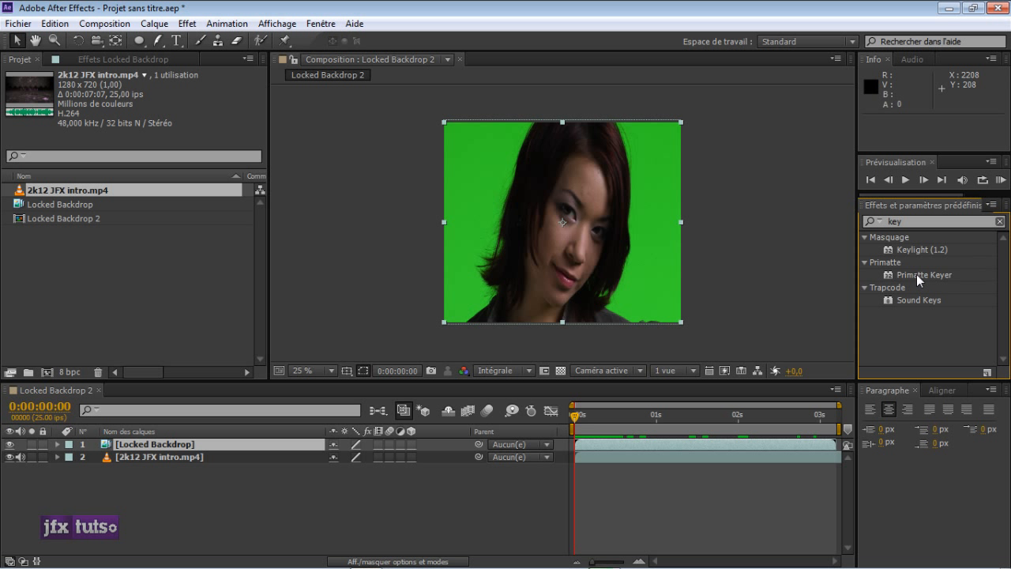
Apply the Primatte Keyer effect to the Locked Backdrop layer
click(916, 274)
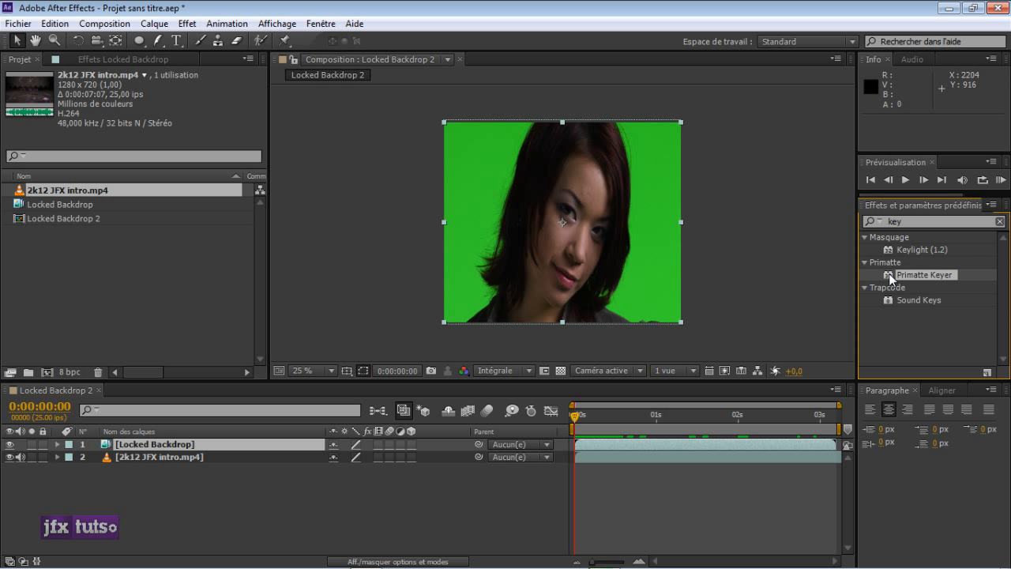
click(130, 60)
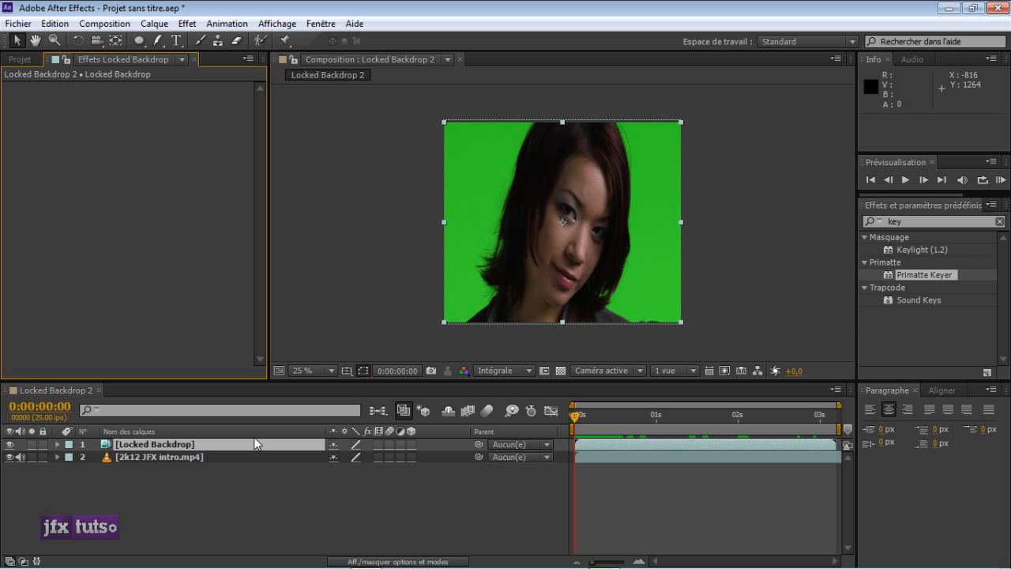
double_click(921, 275)
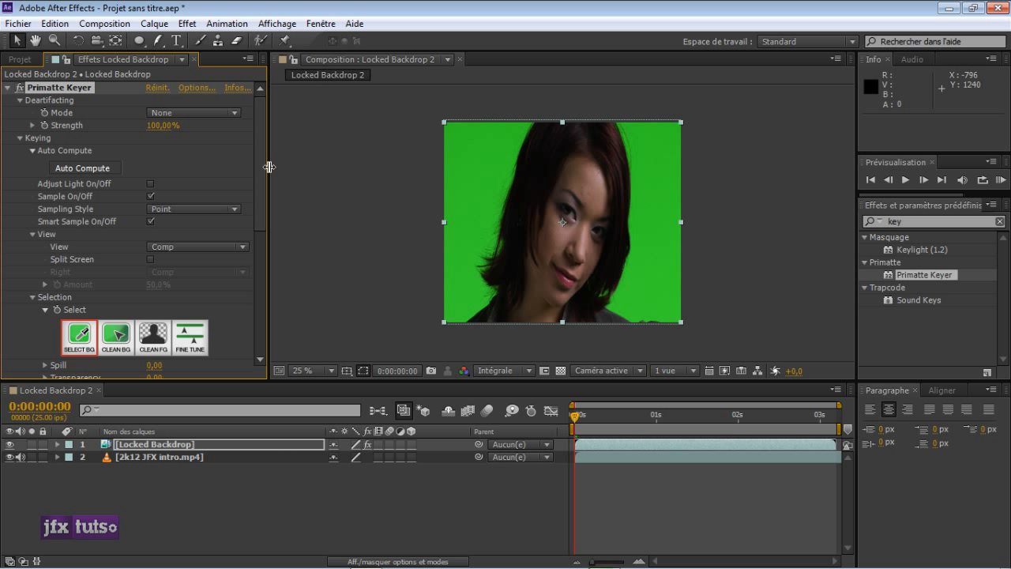
Sample the green backdrop beside the woman's head as Primatte Keyer's Base Color Sample
drag(263, 170, 244, 228)
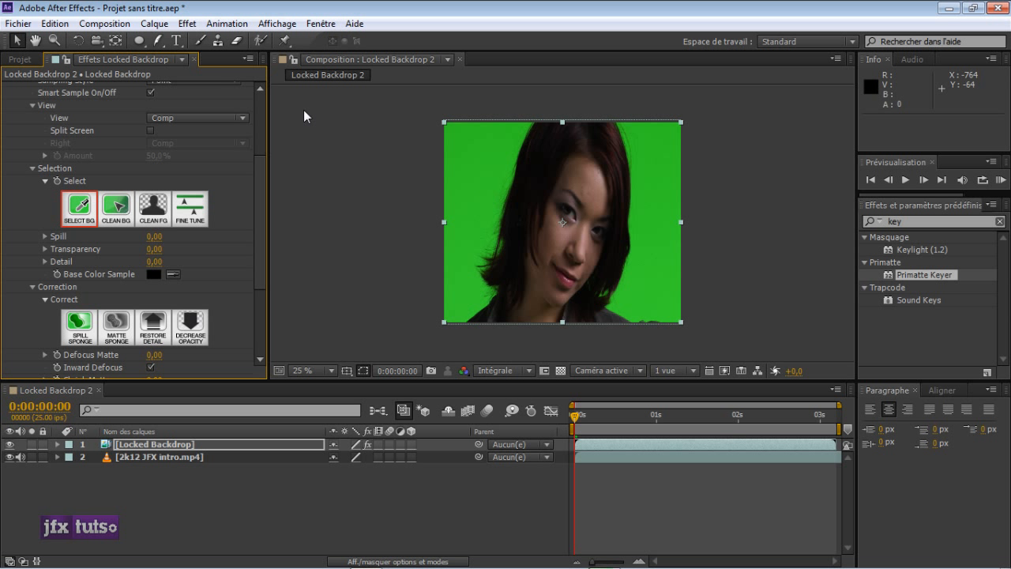
scroll(264, 126, up, 3)
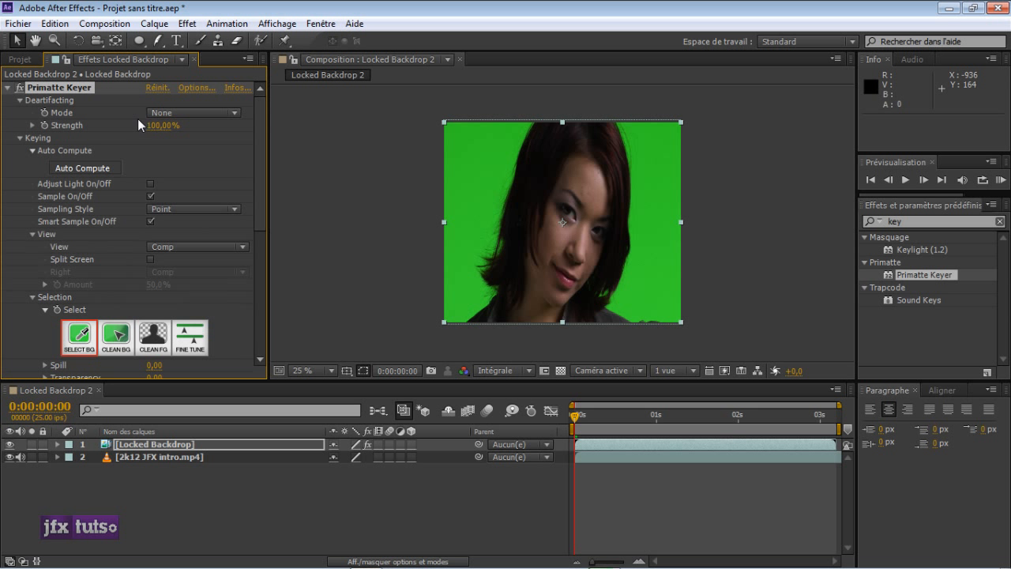
scroll(96, 157, down, 5)
scroll(188, 261, up, 4)
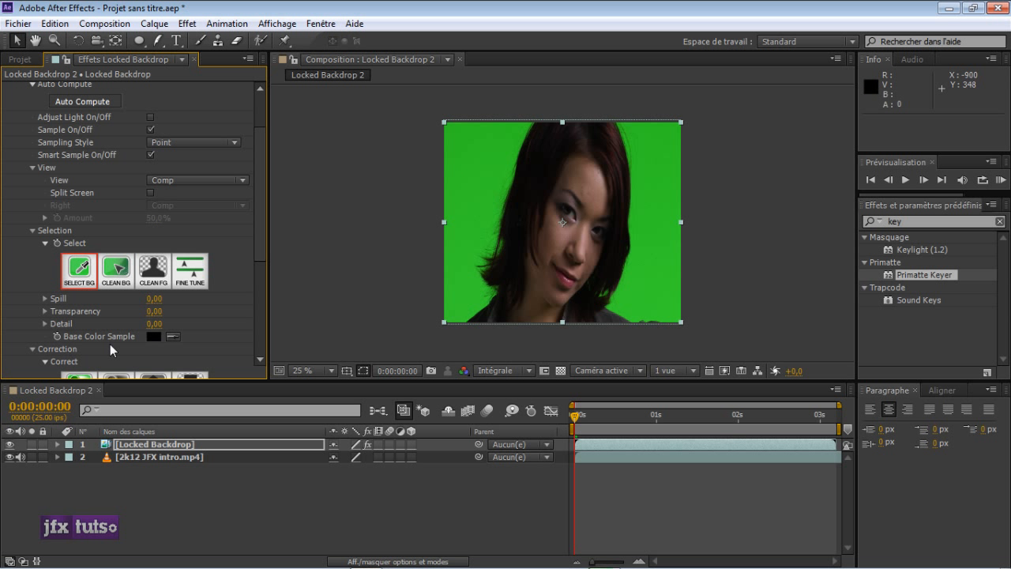
click(173, 336)
click(474, 165)
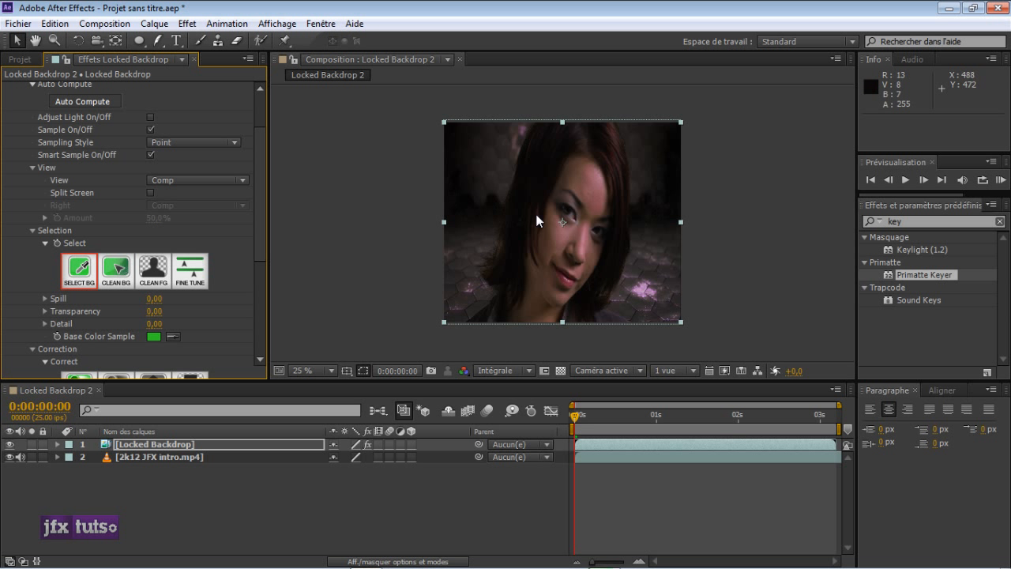
Inspect the keyed portrait up close and delete the Primatte Keyer effect from the Locked Backdrop layer
scroll(542, 234, up, 4)
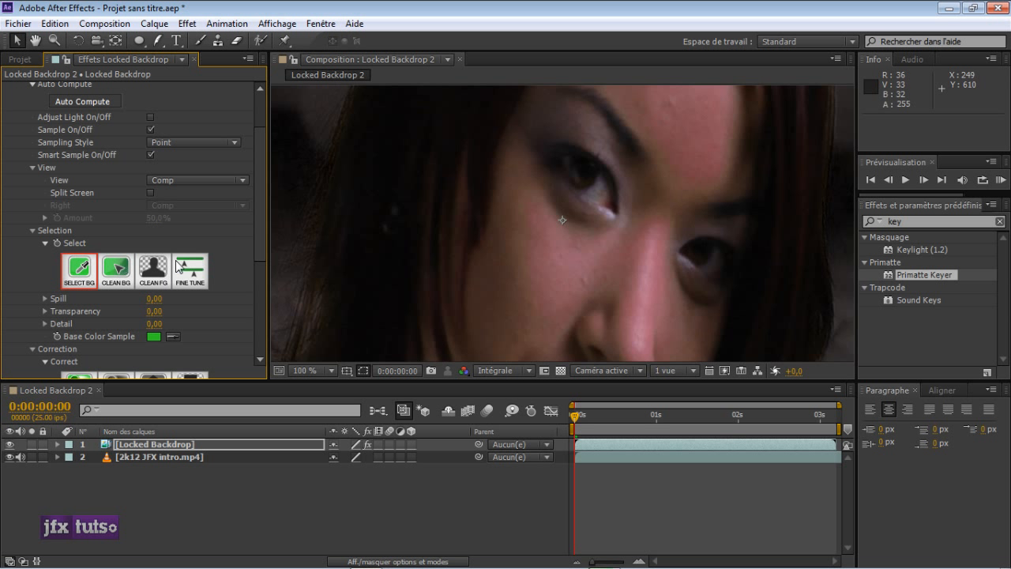
drag(262, 187, 253, 251)
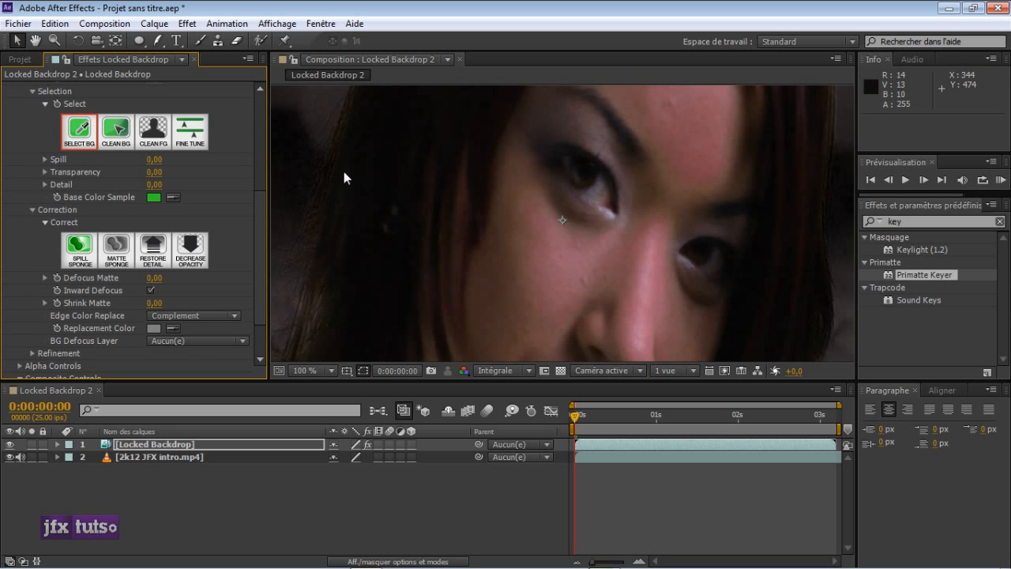
key(comma)
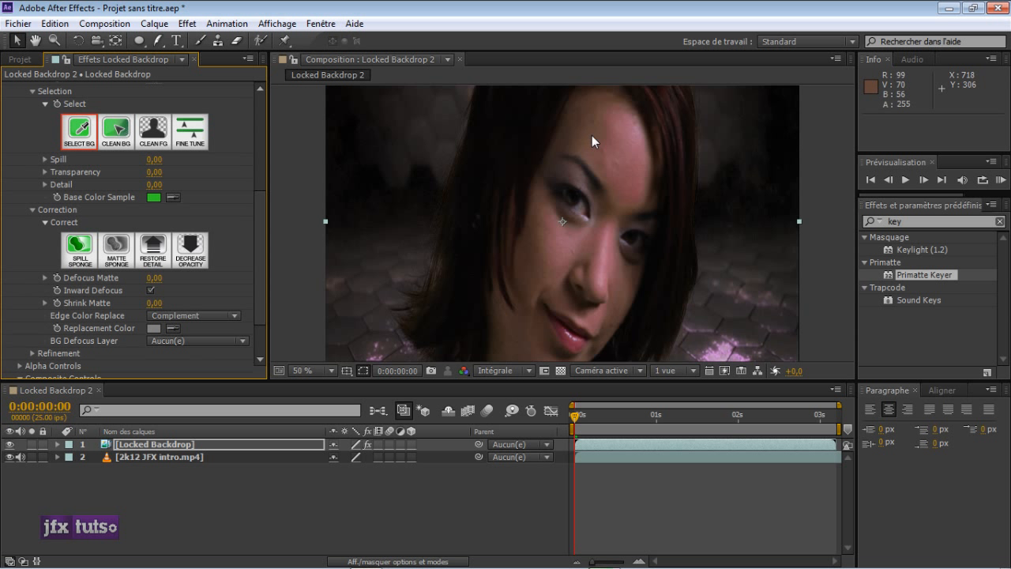
scroll(28, 120, up, 5)
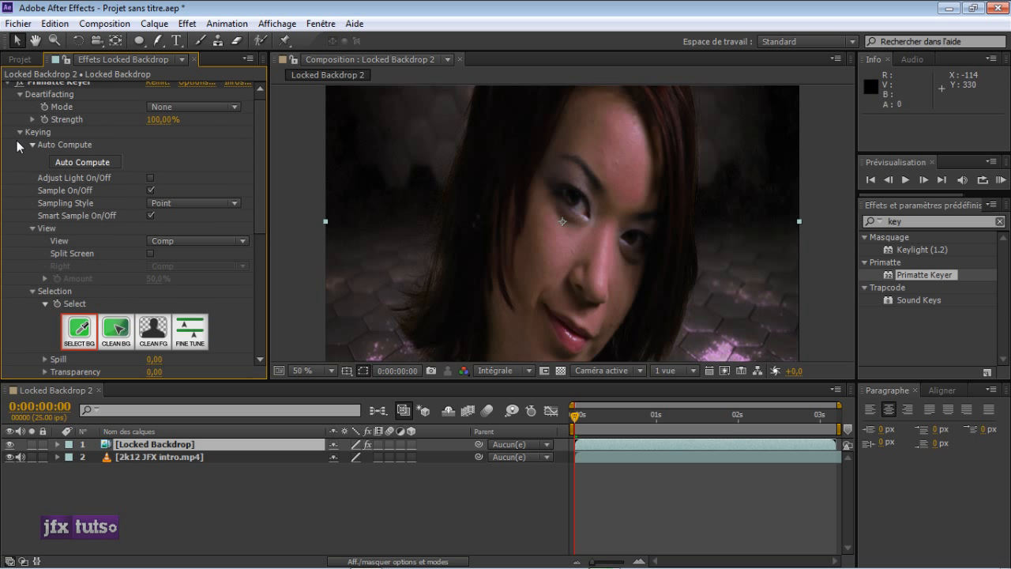
scroll(17, 141, up, 1)
click(19, 88)
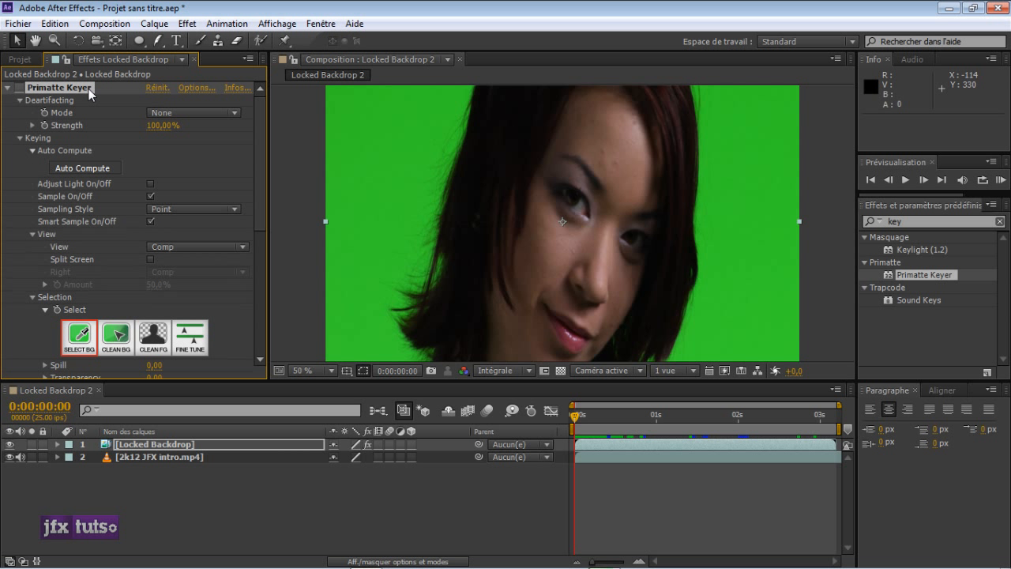
key(Delete)
Apply the Keylight (1.2) effect to the Locked Backdrop layer and view its information window
click(920, 249)
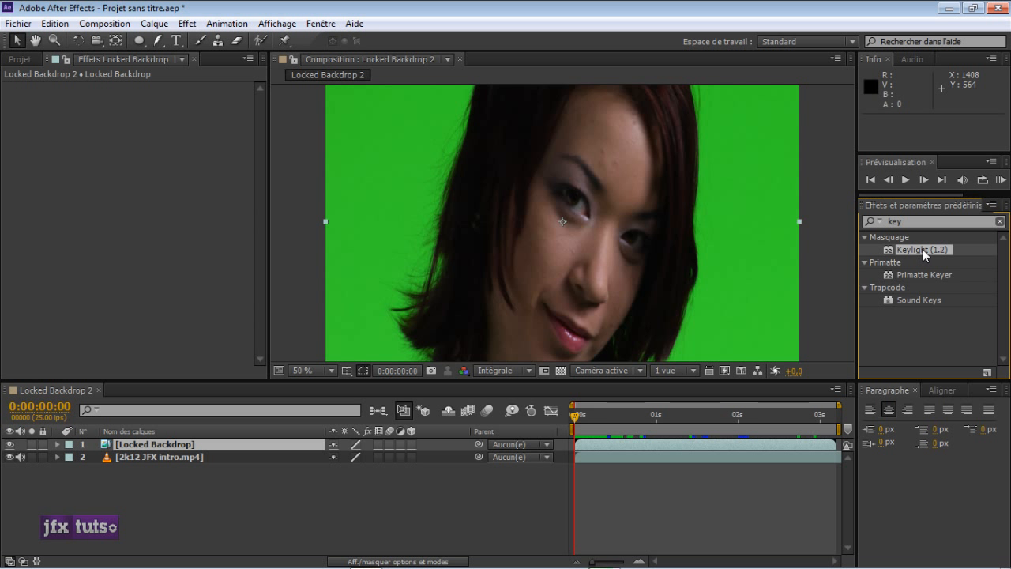
double_click(923, 249)
click(238, 88)
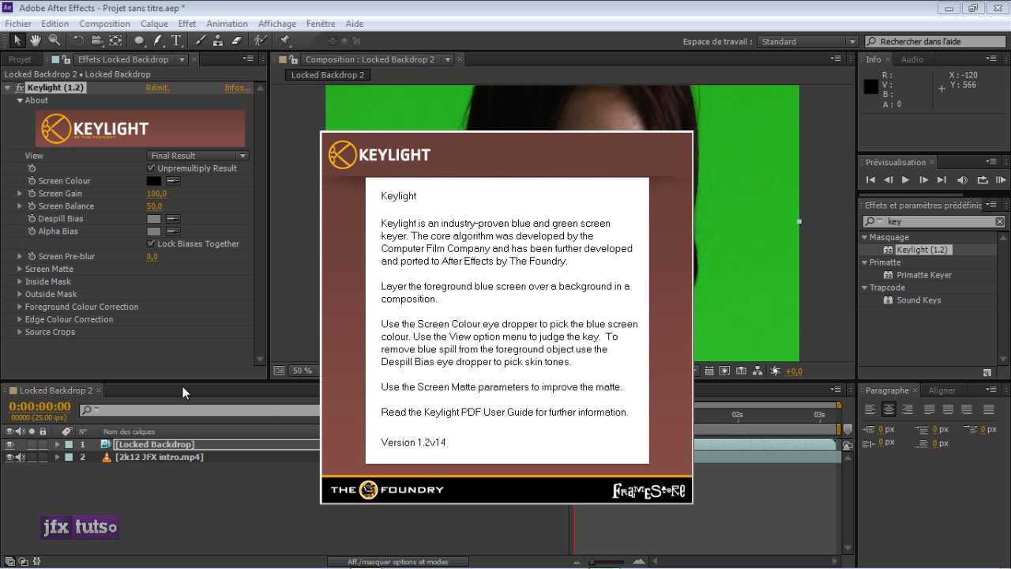
click(207, 324)
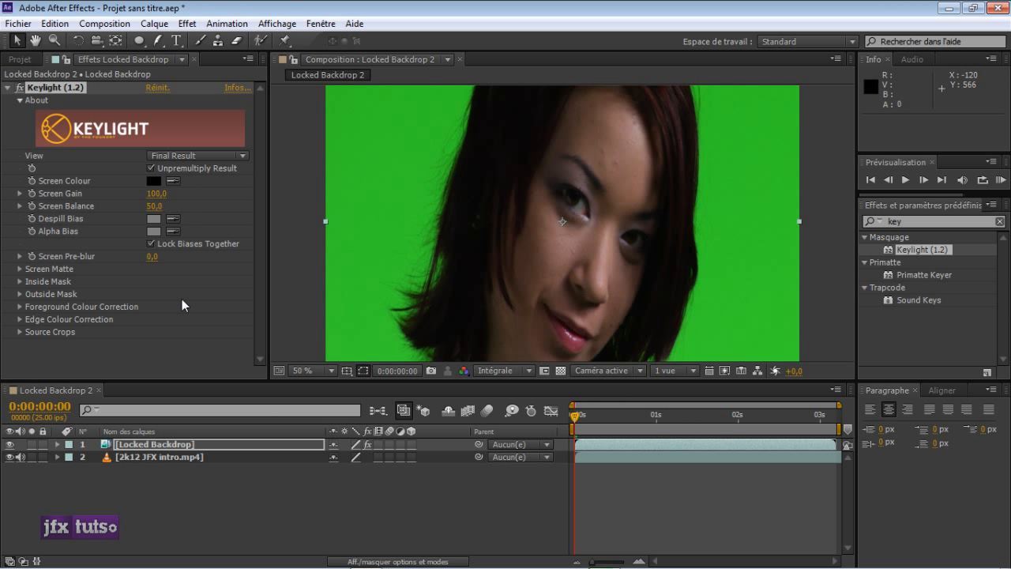
Sample the green backdrop as Keylight's Screen Colour and undo that colour choice
click(173, 180)
click(373, 138)
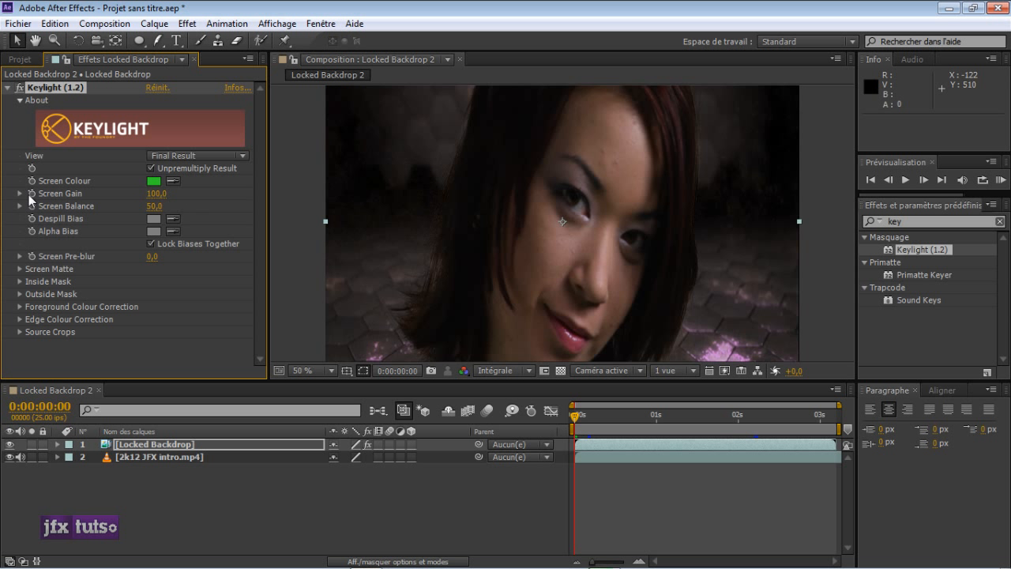
click(173, 181)
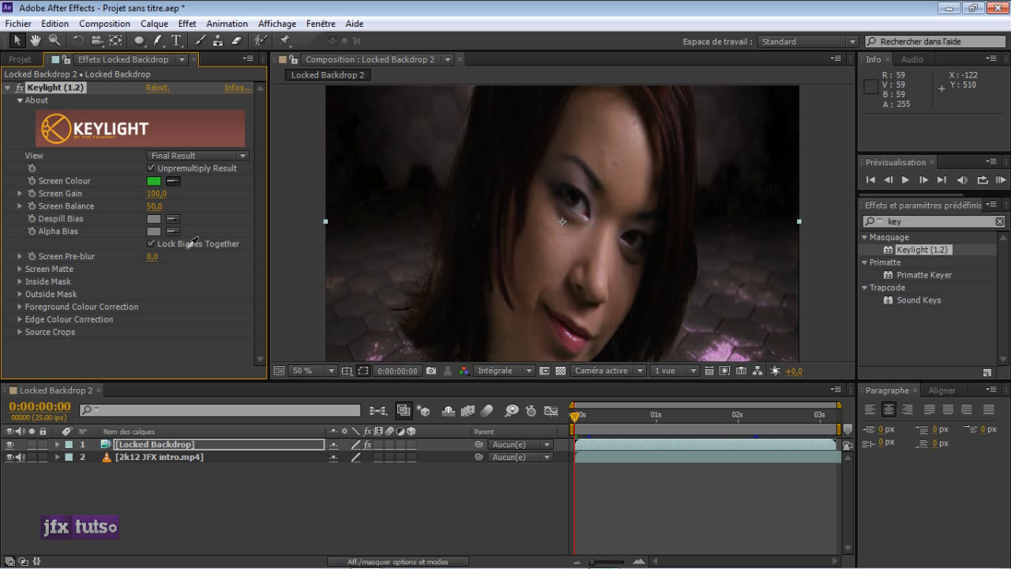
key(Escape)
key(ctrl+z)
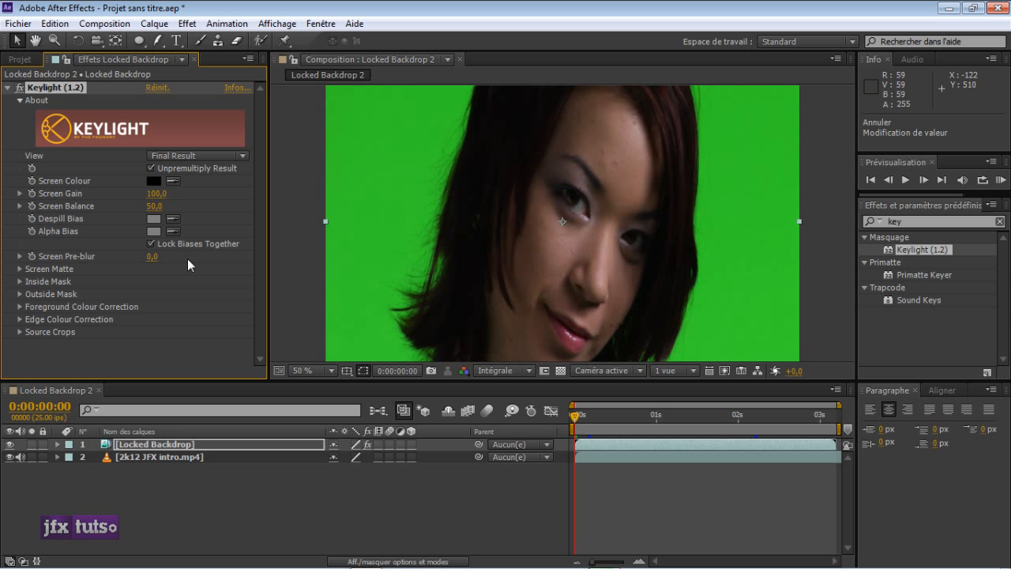
Sample the woman's lips as Keylight's Screen Colour and check the key at 0:00:00:16
click(173, 180)
click(569, 335)
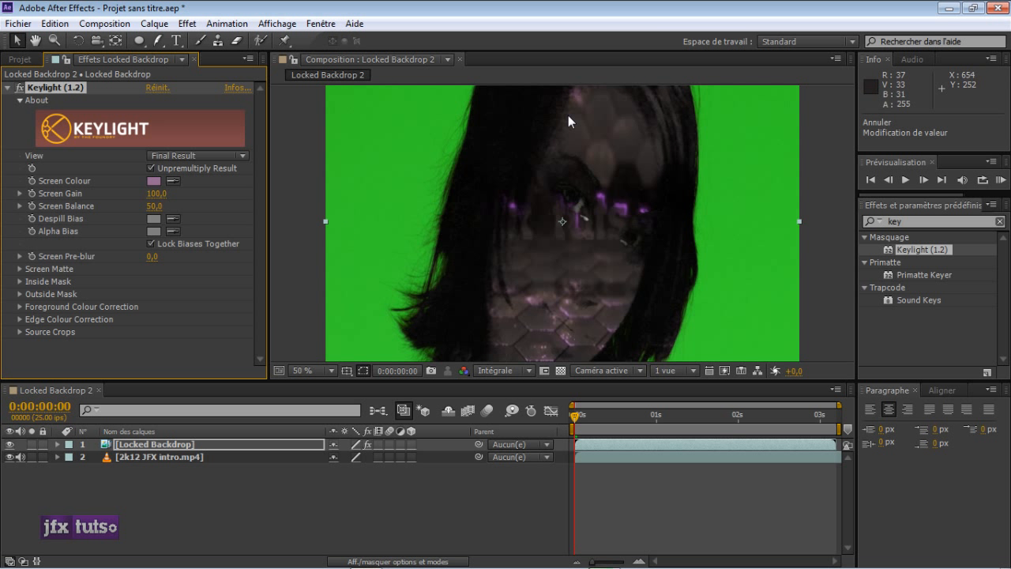
scroll(488, 277, down, 3)
scroll(490, 280, up, 4)
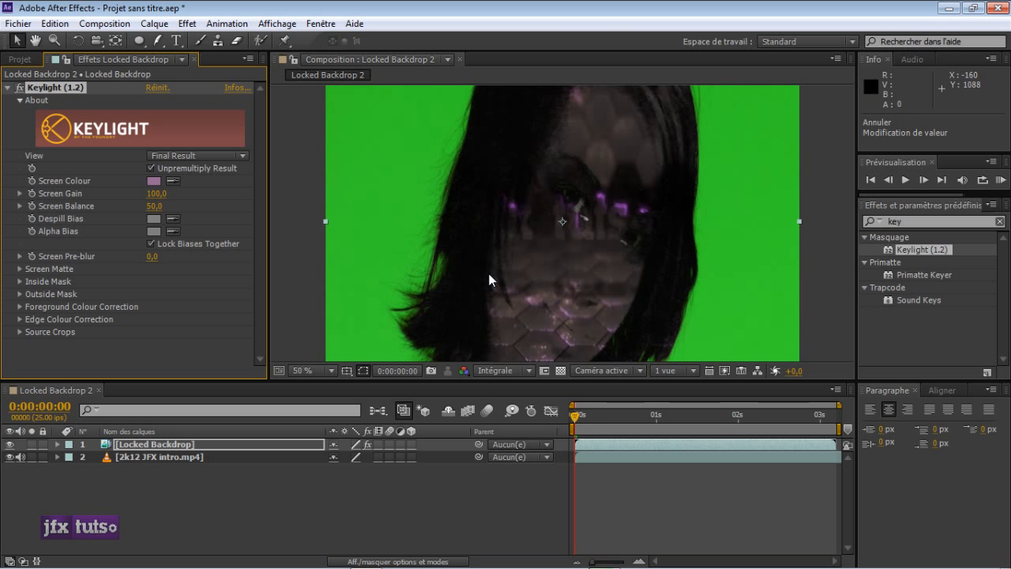
scroll(490, 281, down, 2)
click(581, 419)
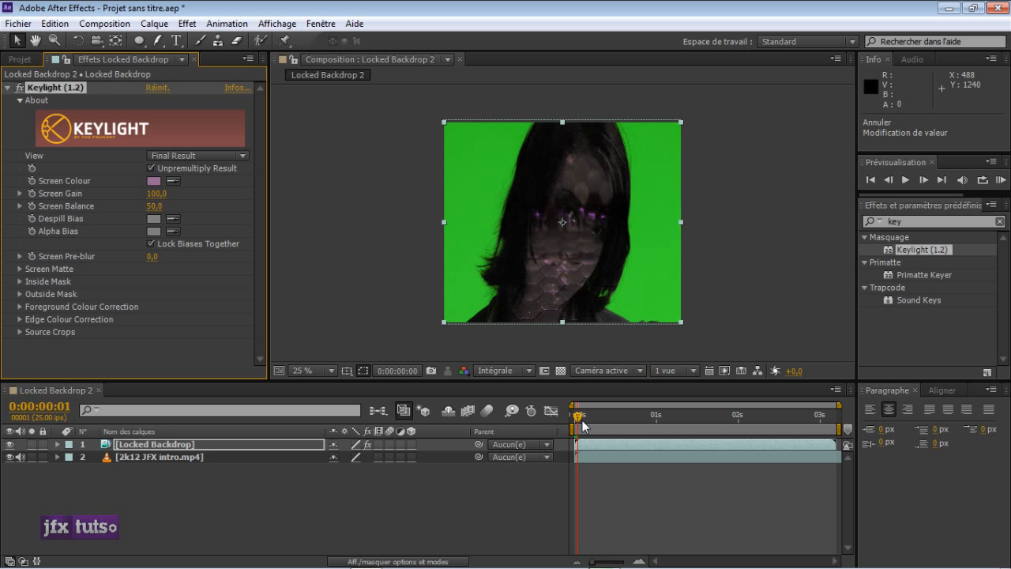
click(628, 415)
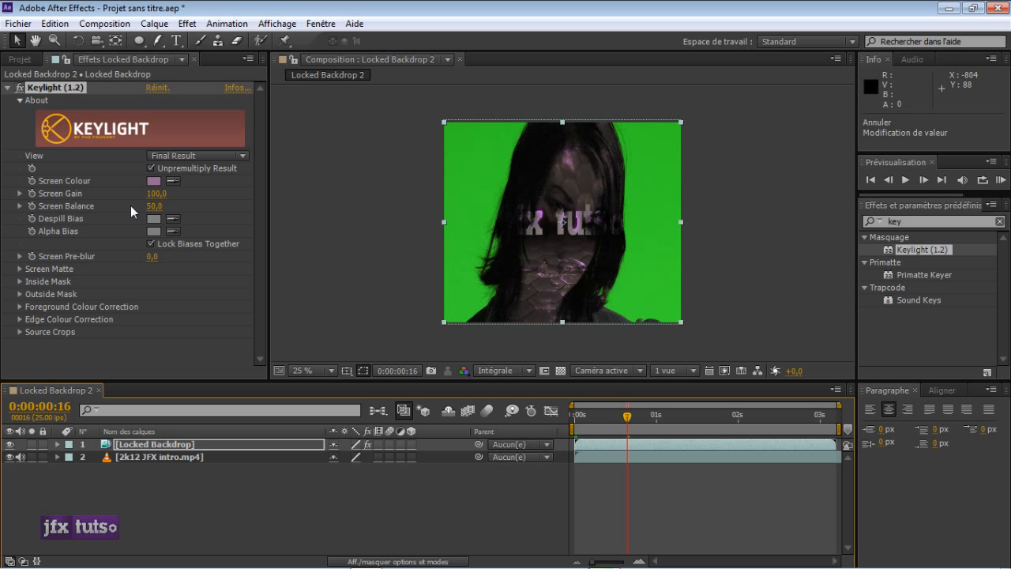
Undo the last Screen Colour choice, delete the Keylight (1.2) effect from Locked Backdrop and clear the effects search
key(ctrl+z)
key(Home)
click(76, 93)
key(Delete)
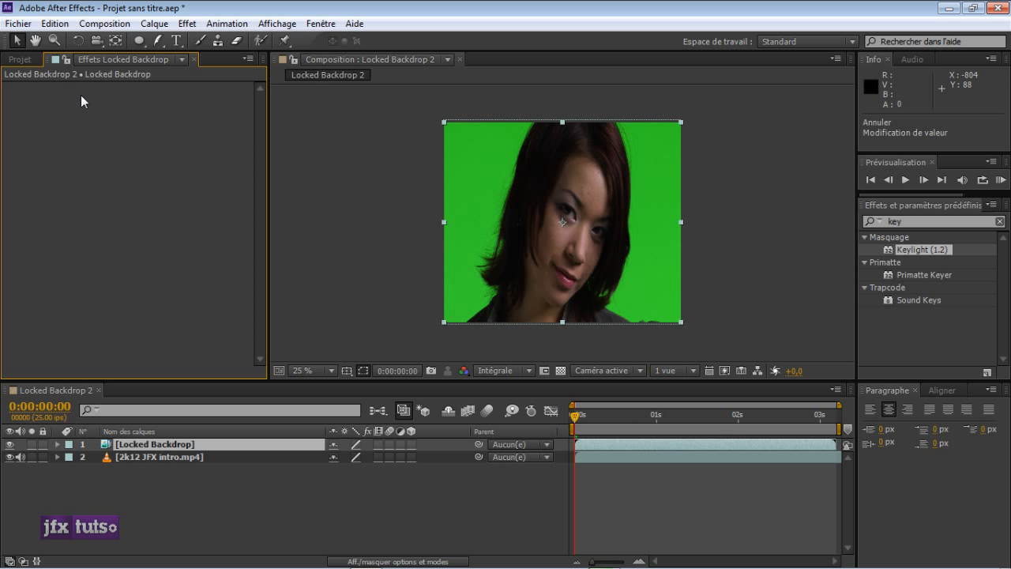
click(999, 221)
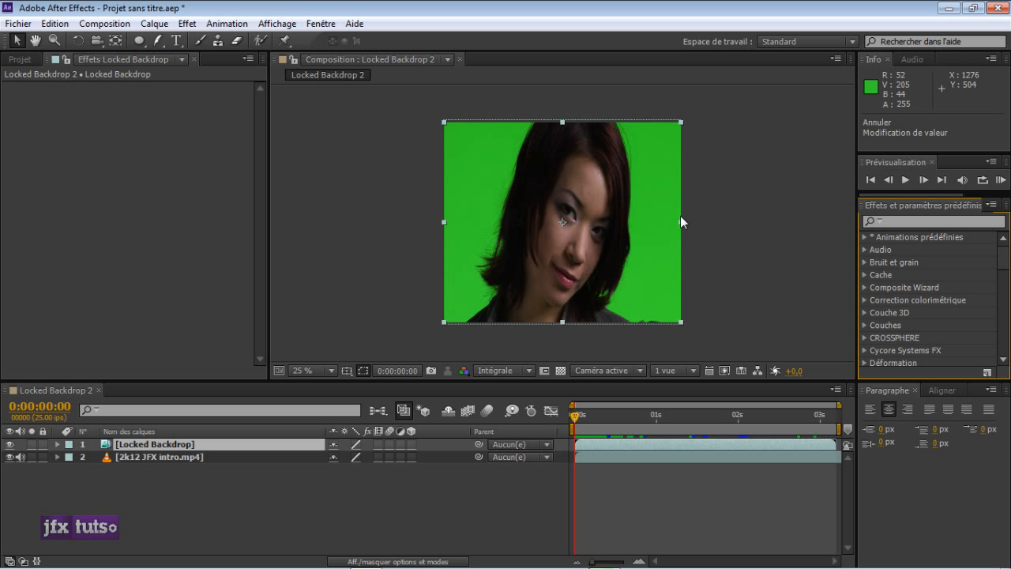
Activate the Roto Brush, open the Locked Backdrop layer in its own view and resize the brush for the portrait
click(266, 38)
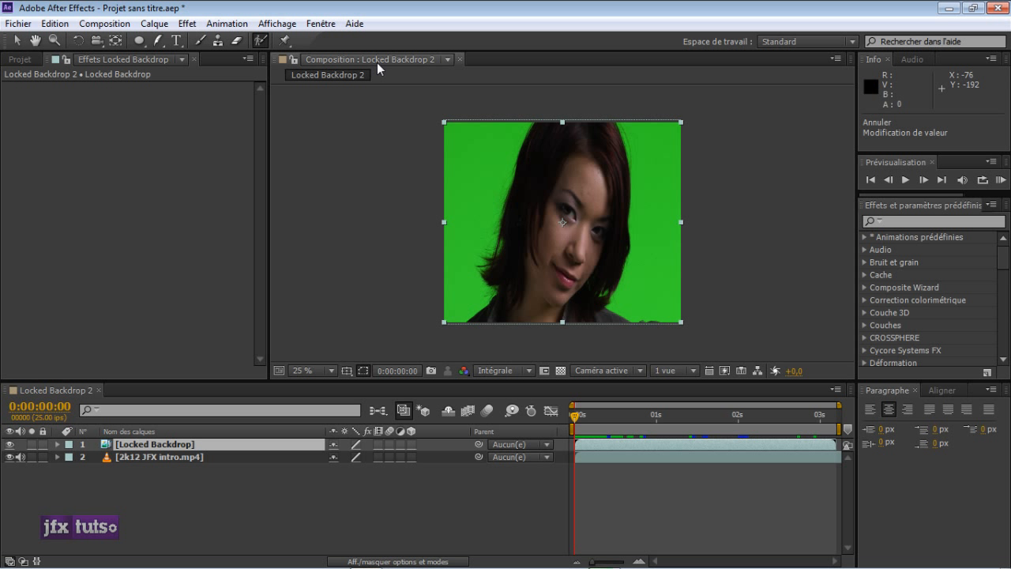
click(152, 445)
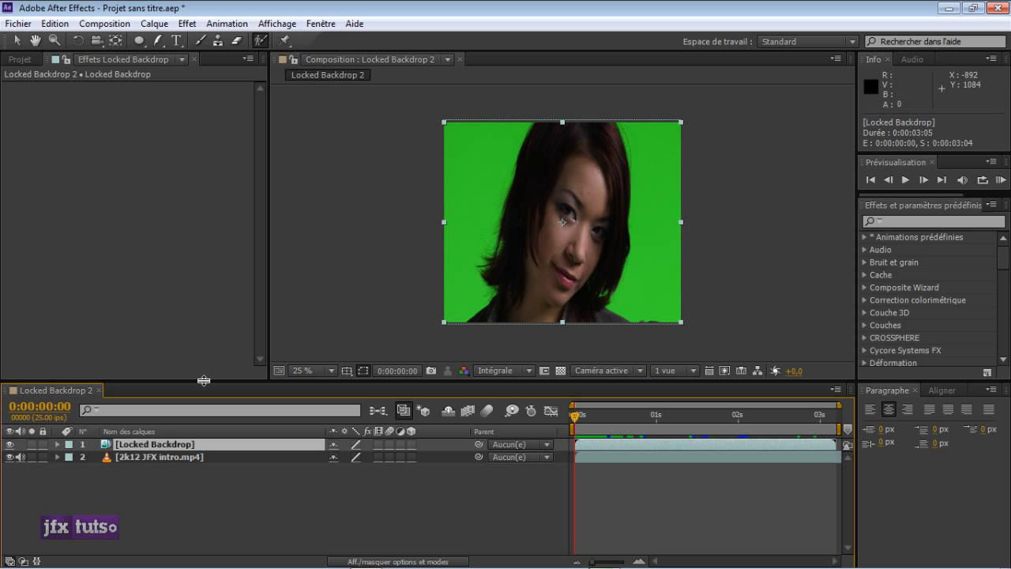
double_click(143, 443)
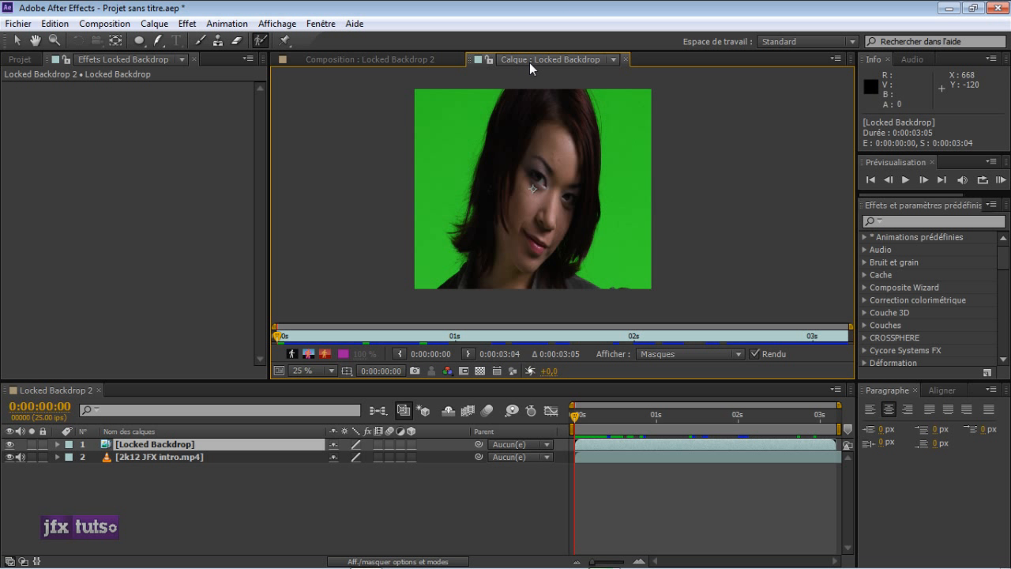
scroll(614, 88, up, 2)
scroll(612, 86, down, 2)
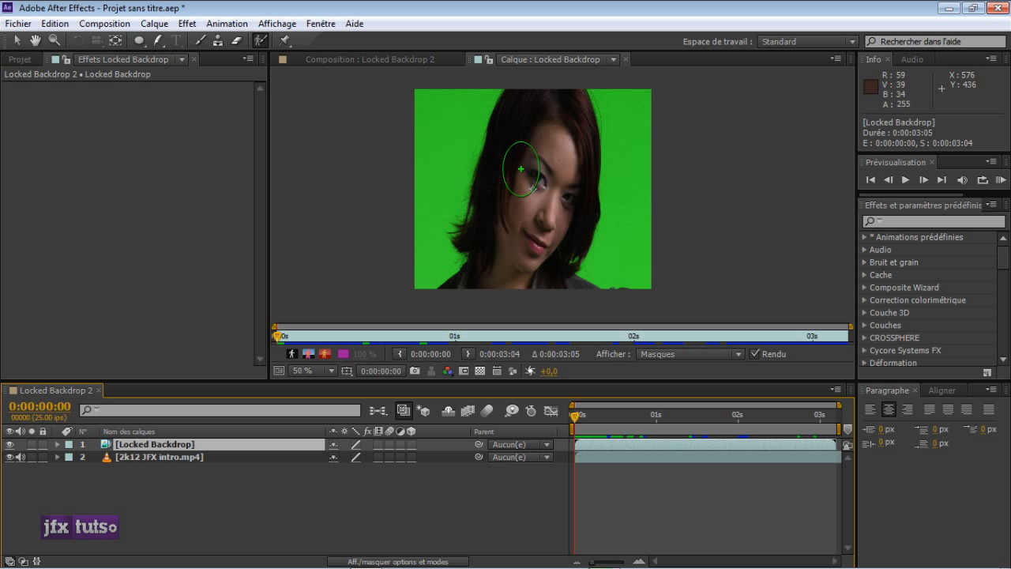
scroll(519, 164, up, 2)
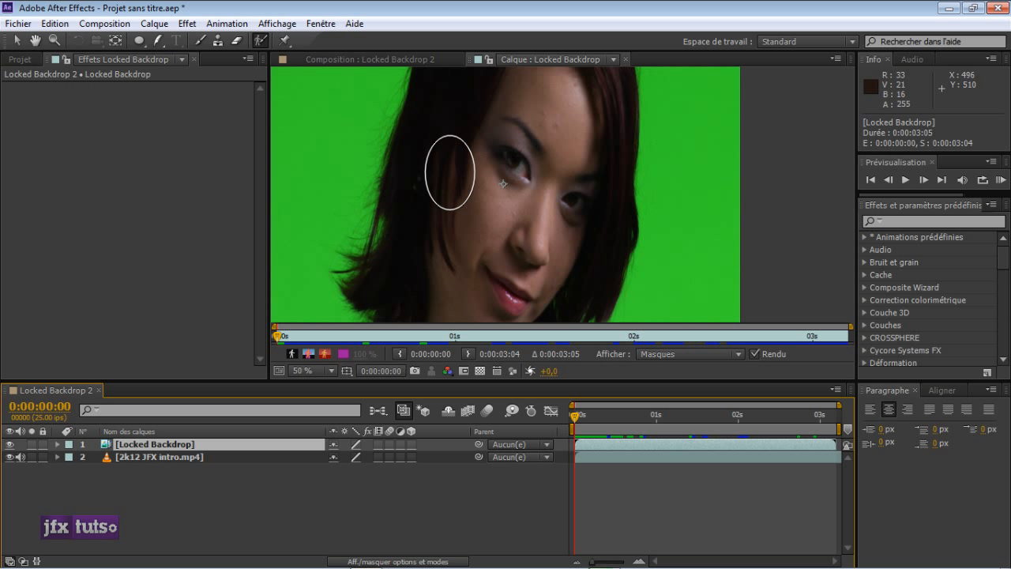
mouse_move(434, 175)
ctrl+mouse_down()
mouse_move(425, 174)
mouse_move(478, 175)
mouse_move(440, 174)
mouse_move(460, 175)
mouse_move(441, 174)
mouse_move(450, 174)
ctrl+mouse_up()
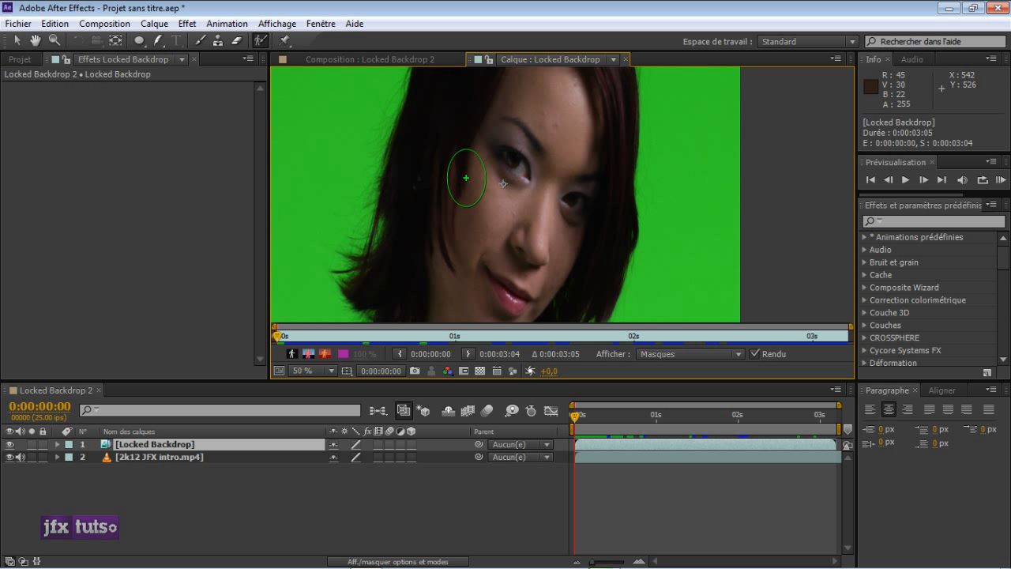
key(comma)
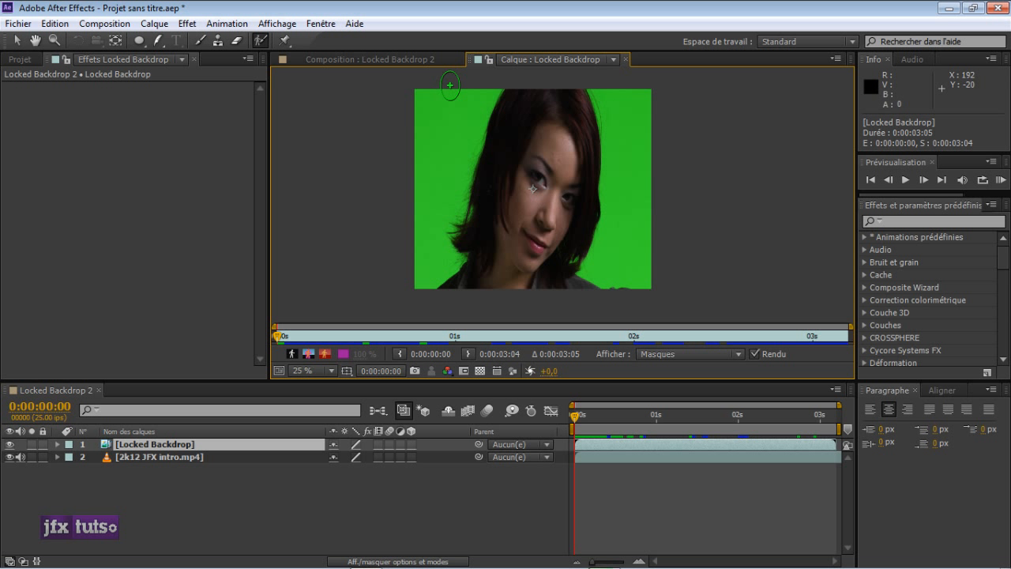
Try selecting the green backdrop beside the woman's hair with Roto Brush strokes
drag(448, 89, 440, 154)
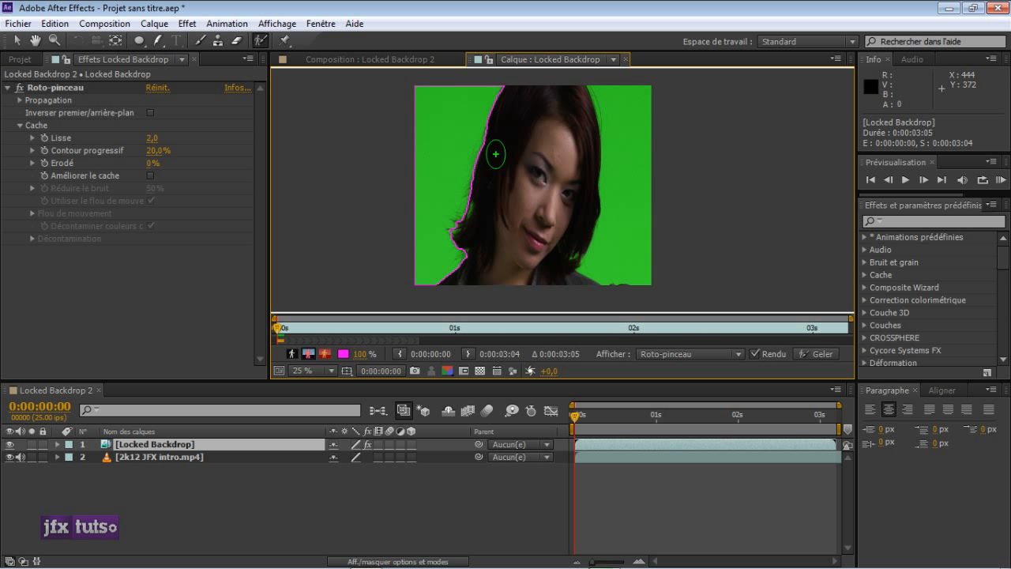
drag(446, 88, 440, 186)
mouse_move(450, 87)
mouse_down()
mouse_move(430, 139)
mouse_move(435, 198)
mouse_up()
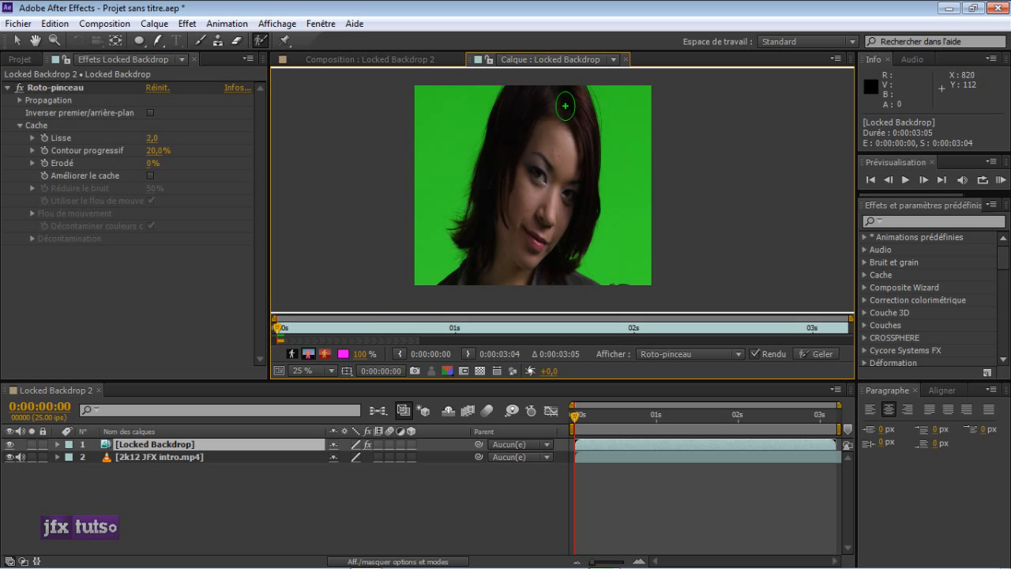
Select the woman as foreground with a Roto Brush stroke through her hair and face and check the cutout in the composition
drag(534, 93, 529, 229)
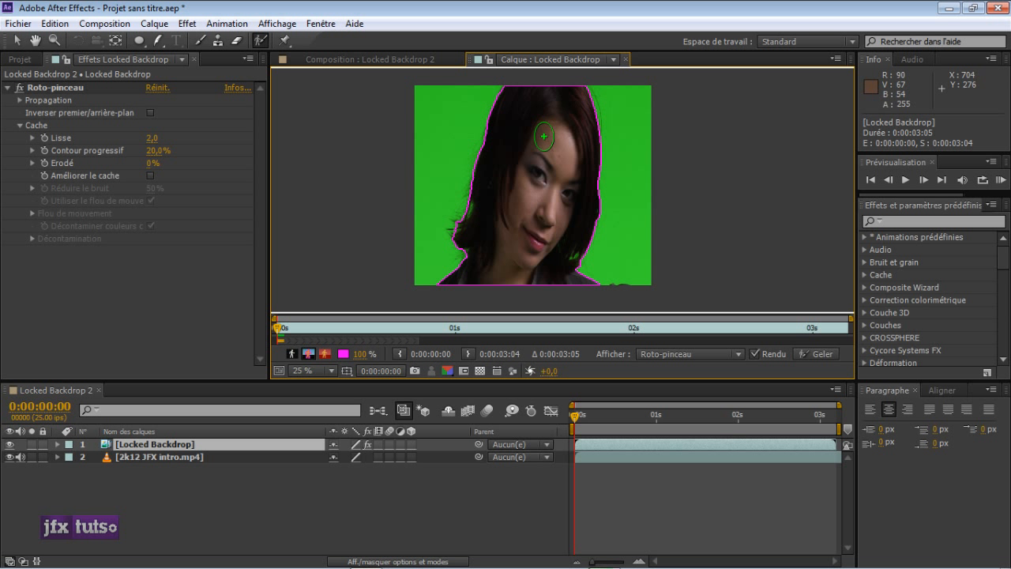
scroll(500, 220, up, 4)
scroll(500, 220, down, 2)
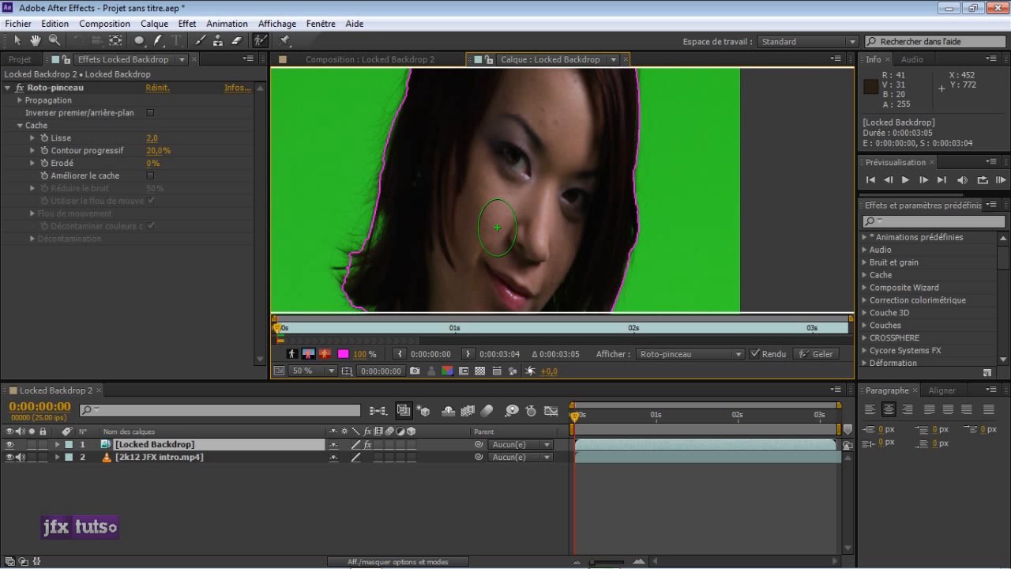
scroll(447, 221, down, 2)
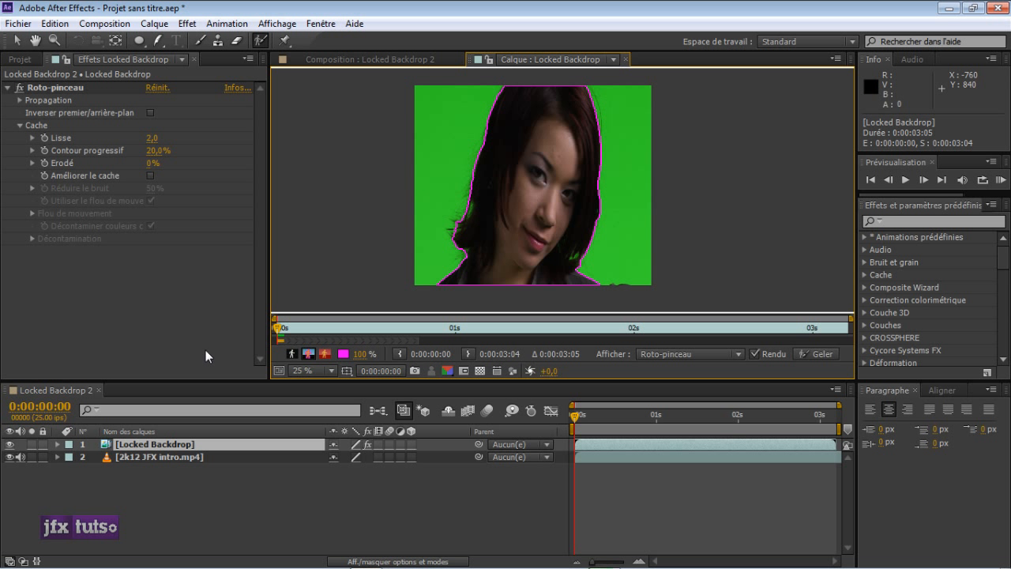
click(323, 58)
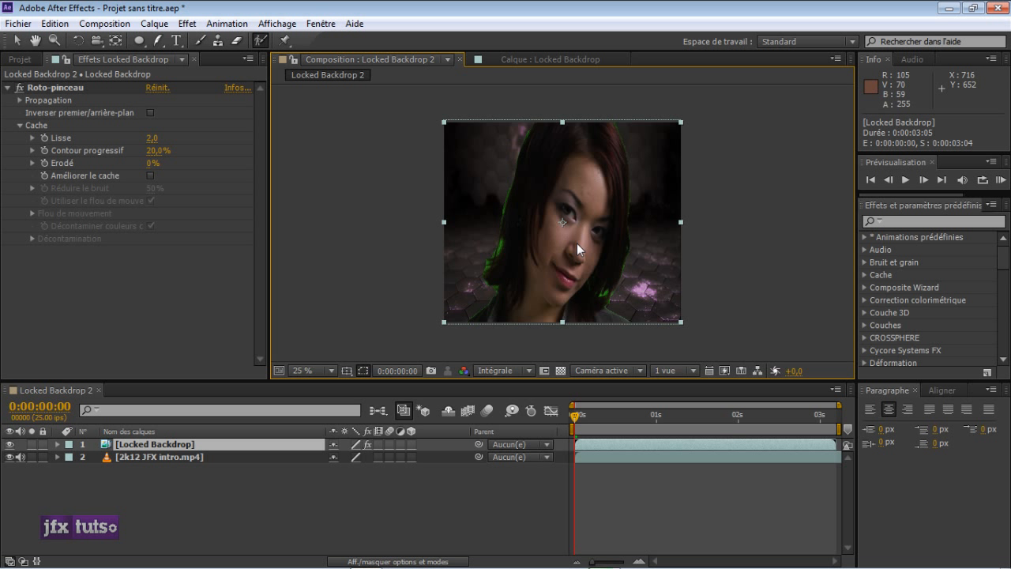
Propagate the Roto Brush selection from the first frame to 0:00:00:08 and inspect the cutout in the composition
click(554, 59)
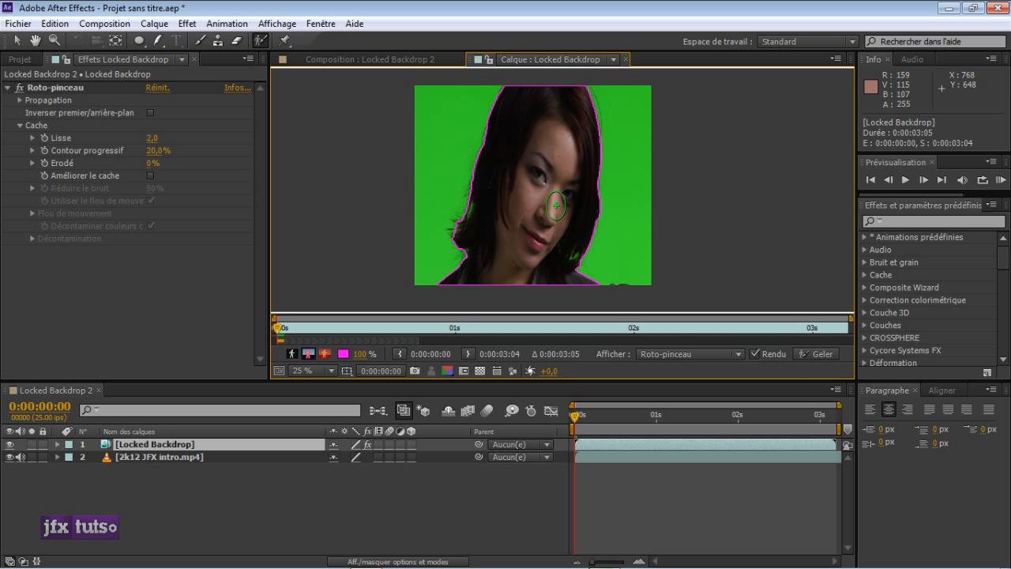
key(period)
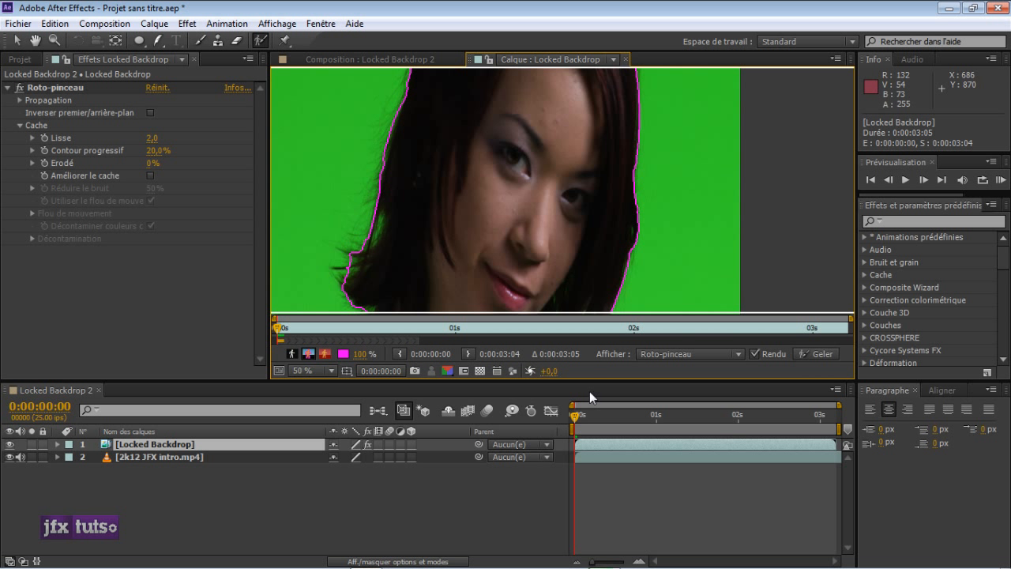
key(Page_Down)
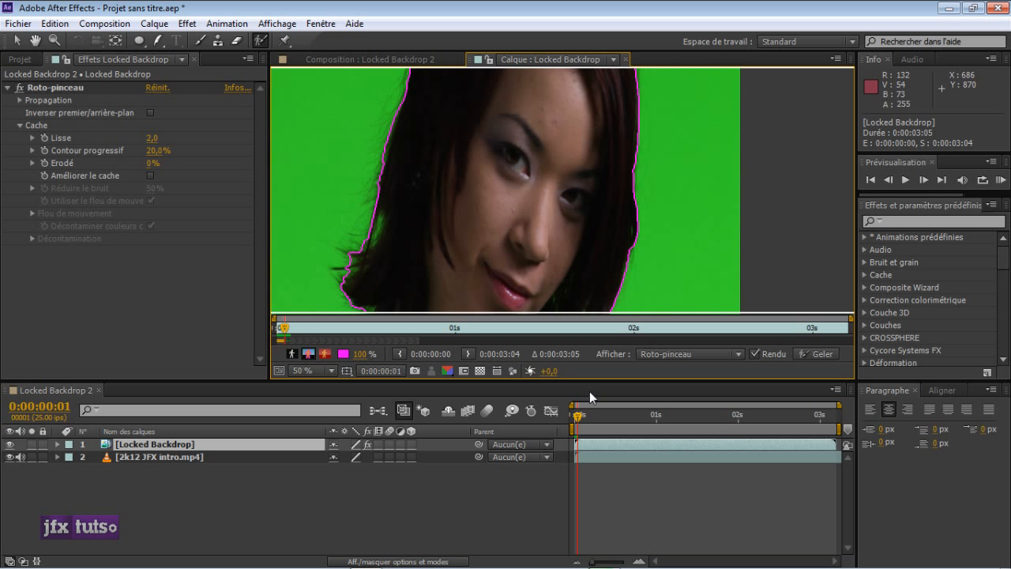
scroll(442, 217, down, 2)
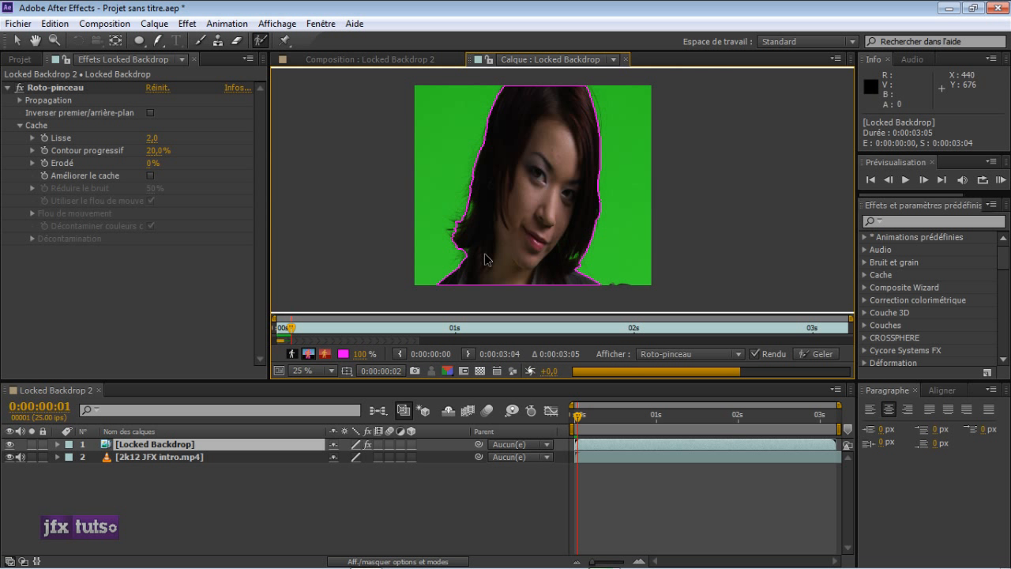
key(Page_Down)
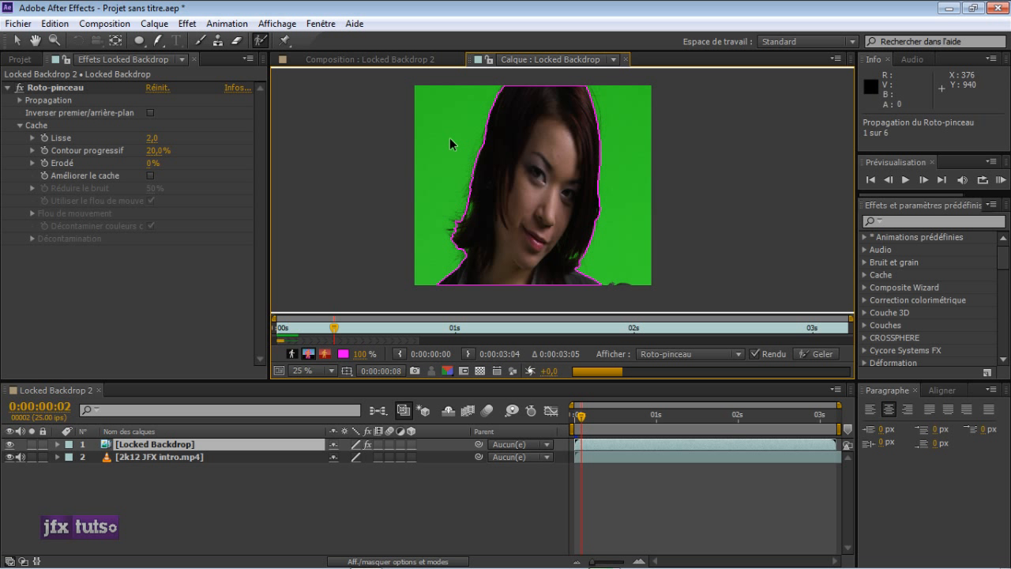
click(403, 59)
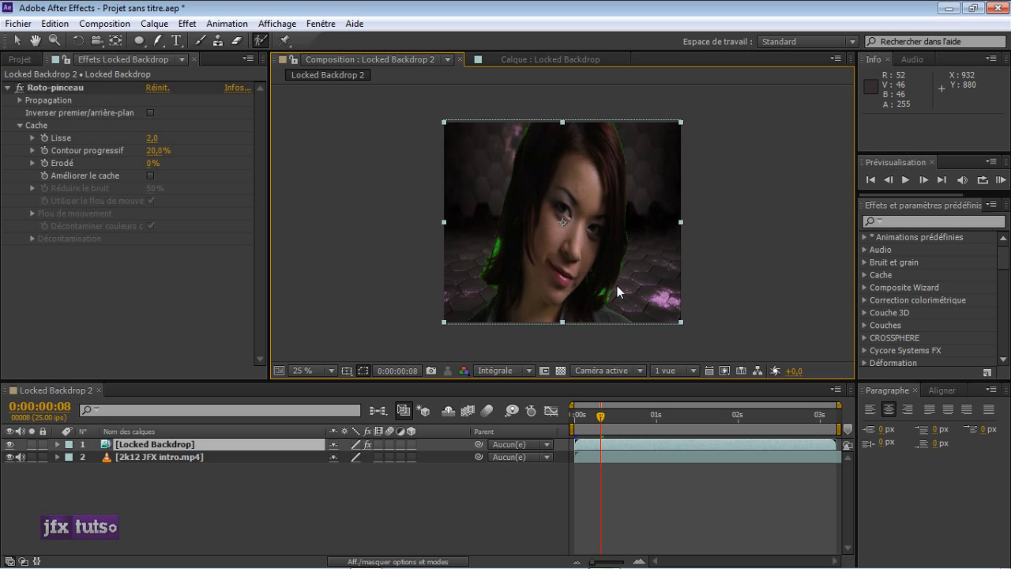
scroll(564, 258, up, 2)
scroll(563, 259, down, 2)
Refine the Roto-pinceau matte with Lisse at 3,9, Contour progressif at 20,6% and Améliorer le cache enabled
click(16, 40)
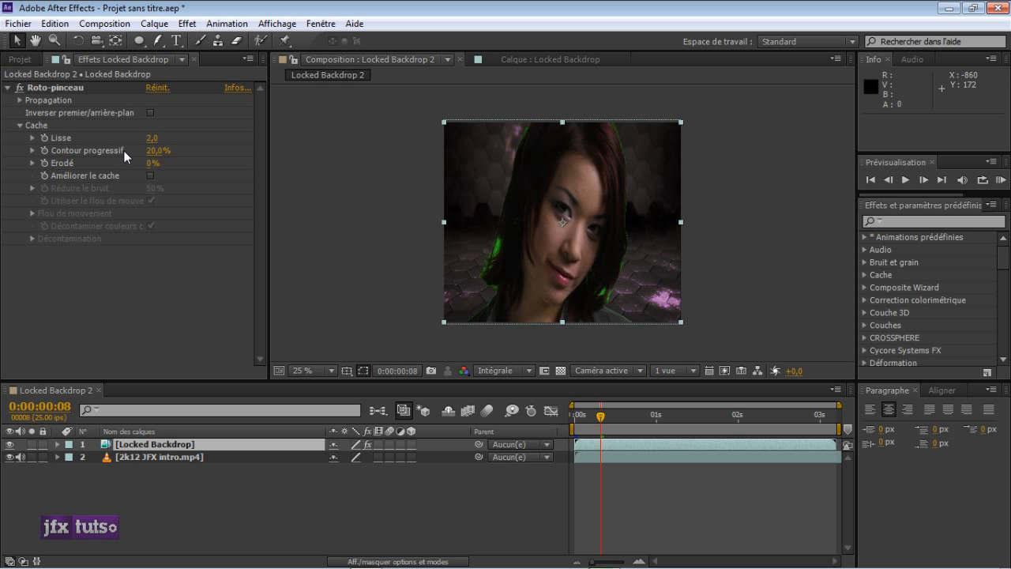
key(period)
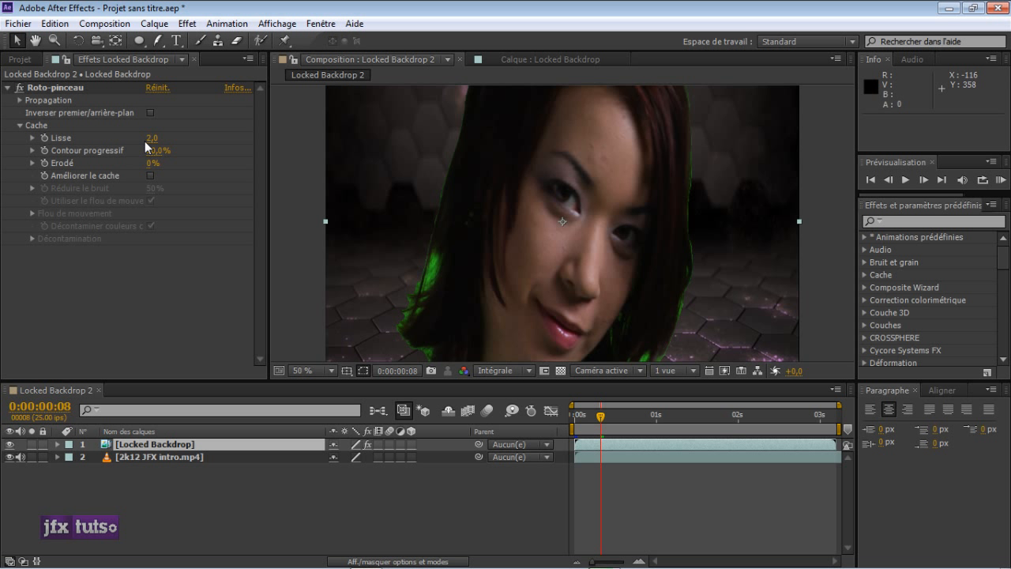
drag(151, 138, 160, 138)
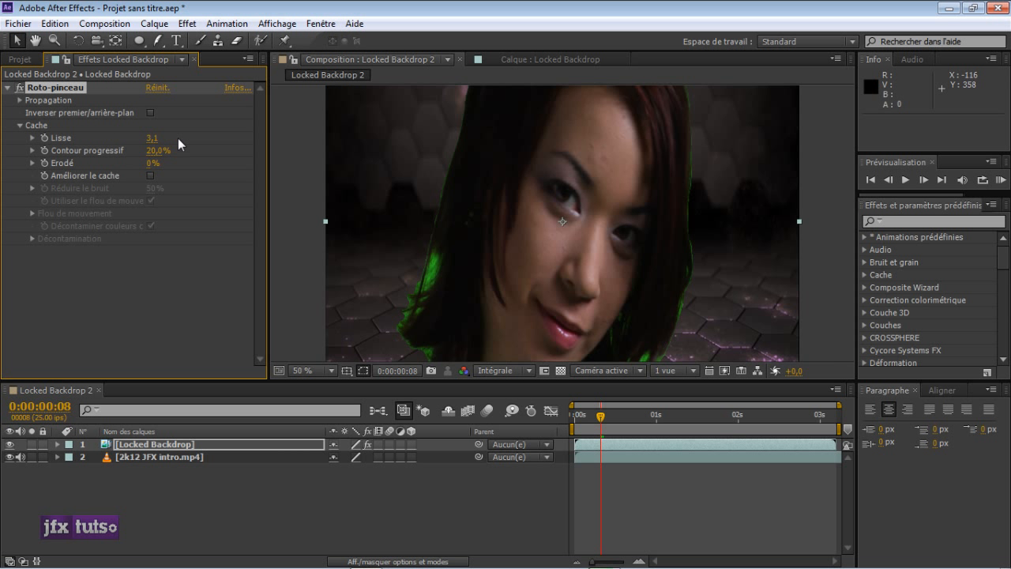
click(150, 174)
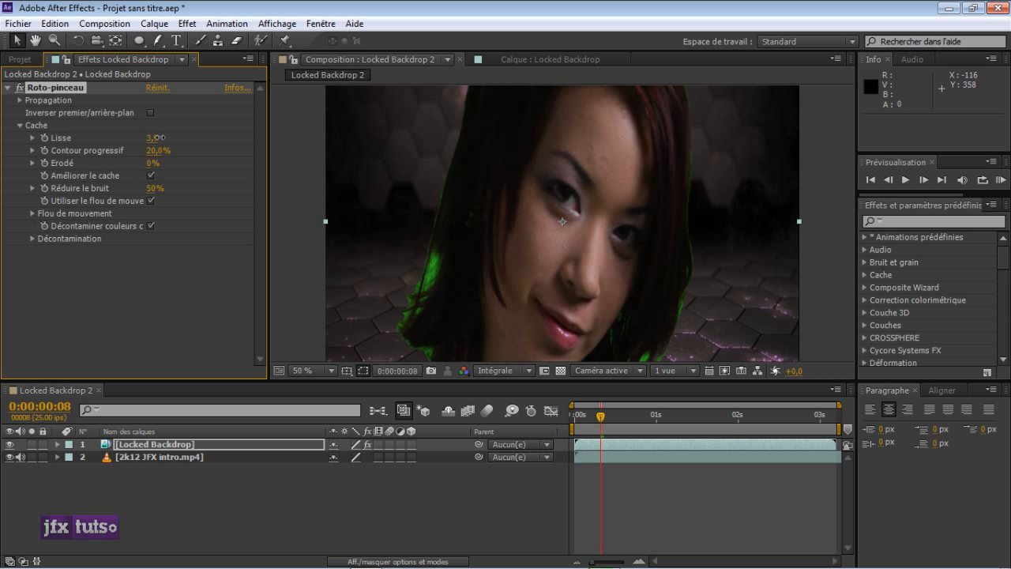
drag(160, 137, 163, 151)
Close the Locked Backdrop layer view, delete its Roto-pinceau effect and deselect the layer
click(522, 59)
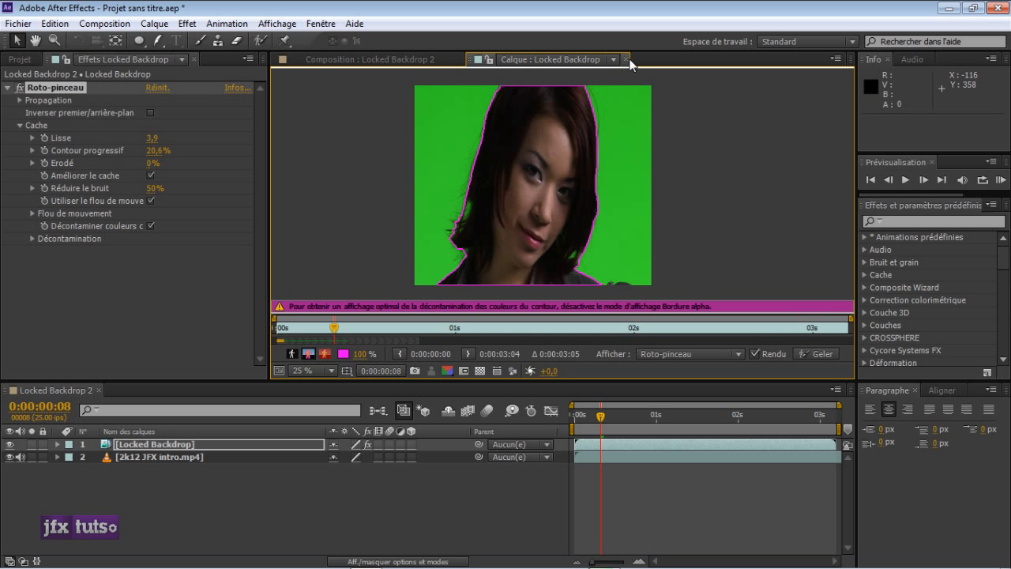
click(626, 58)
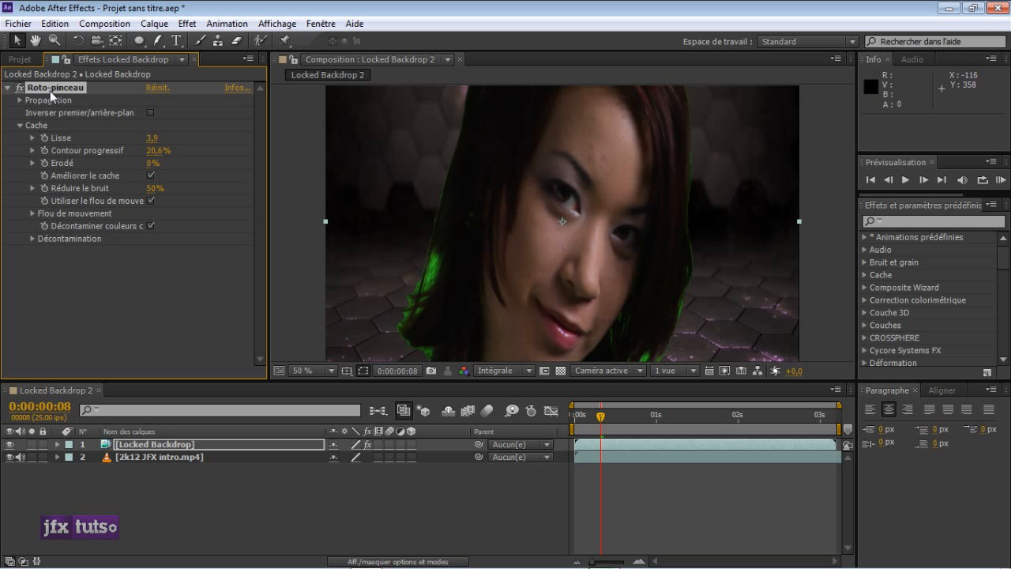
key(Delete)
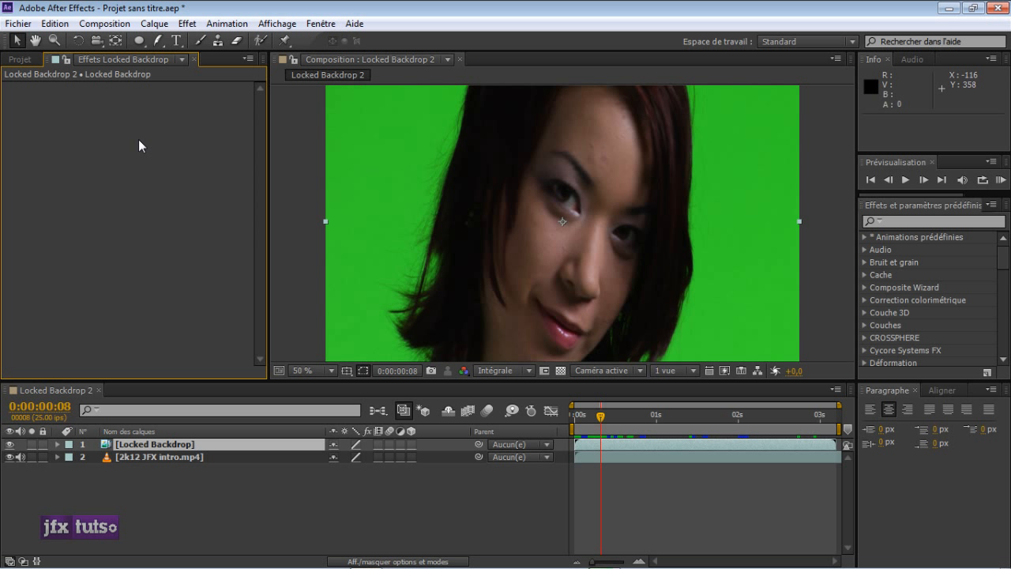
click(406, 488)
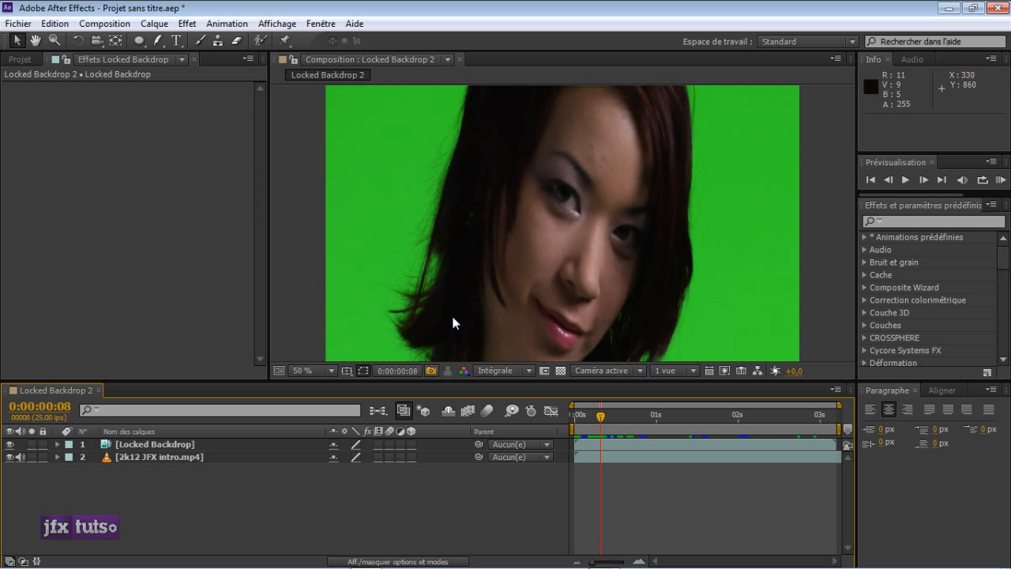
scroll(511, 270, down, 2)
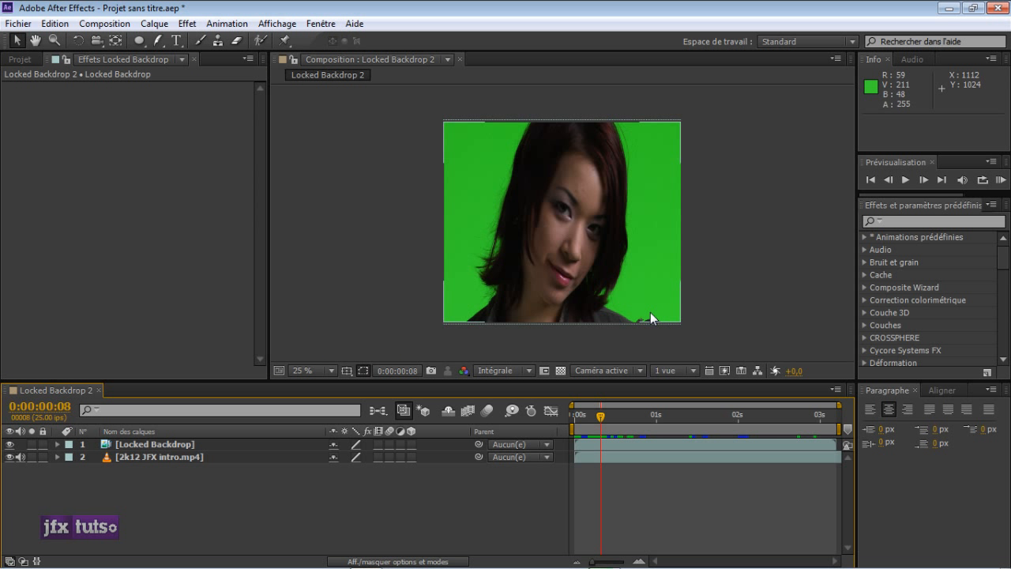
At 0:00:01:07, trace a mask around the woman on the Locked Backdrop layer with the Pen tool
drag(600, 419, 681, 414)
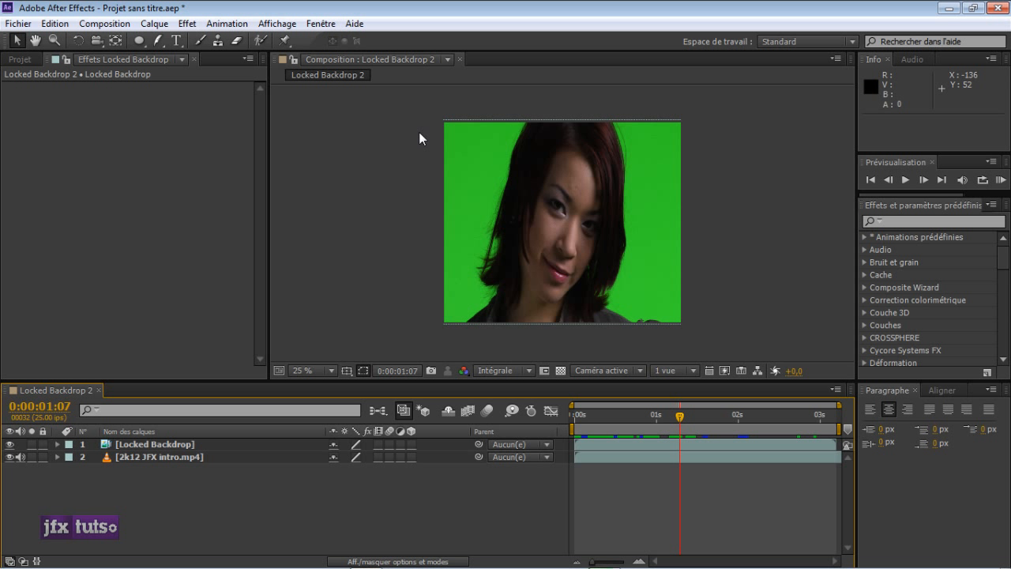
click(144, 447)
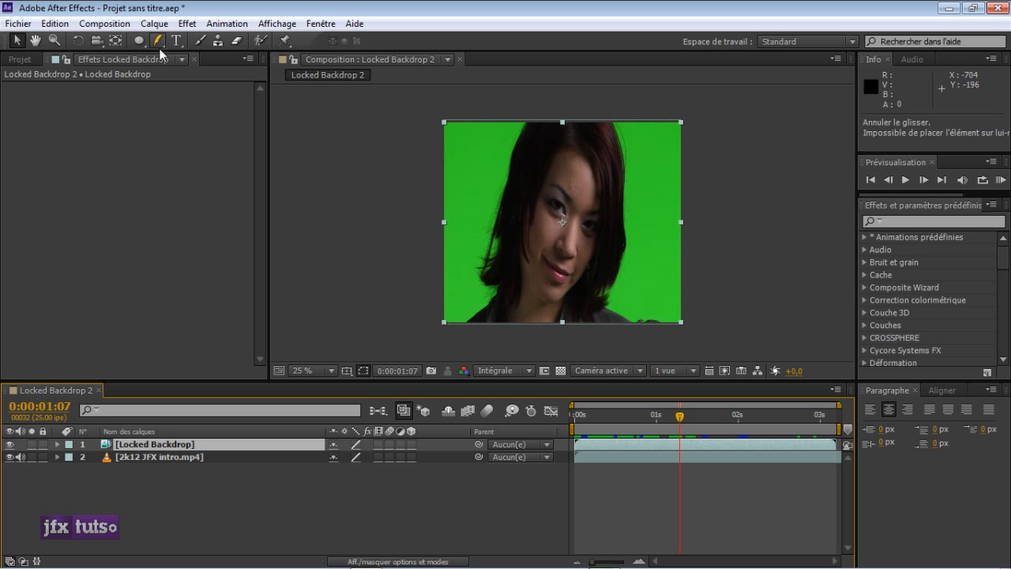
drag(164, 47, 198, 43)
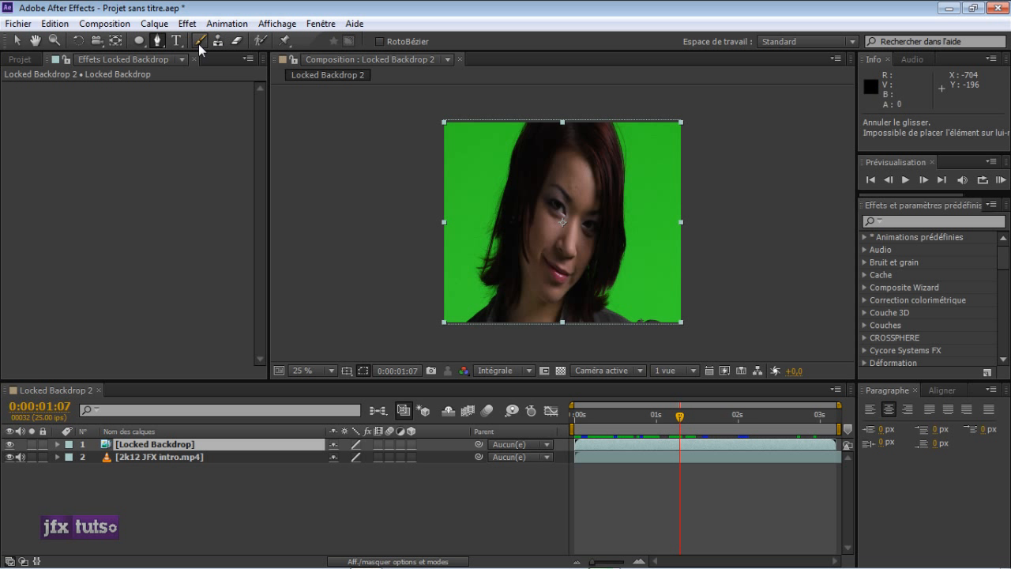
click(543, 150)
key(ctrl+z)
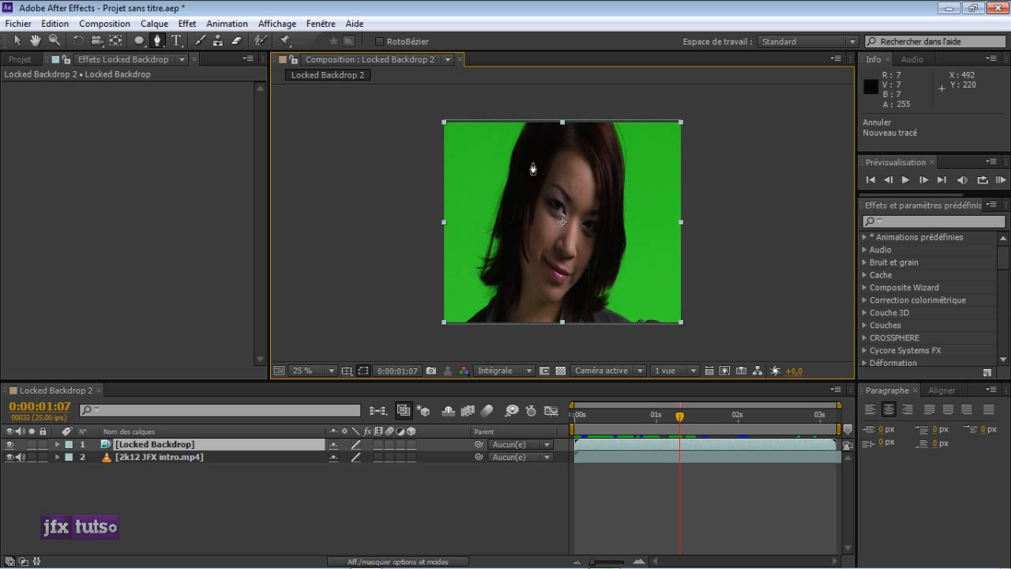
click(531, 103)
click(520, 128)
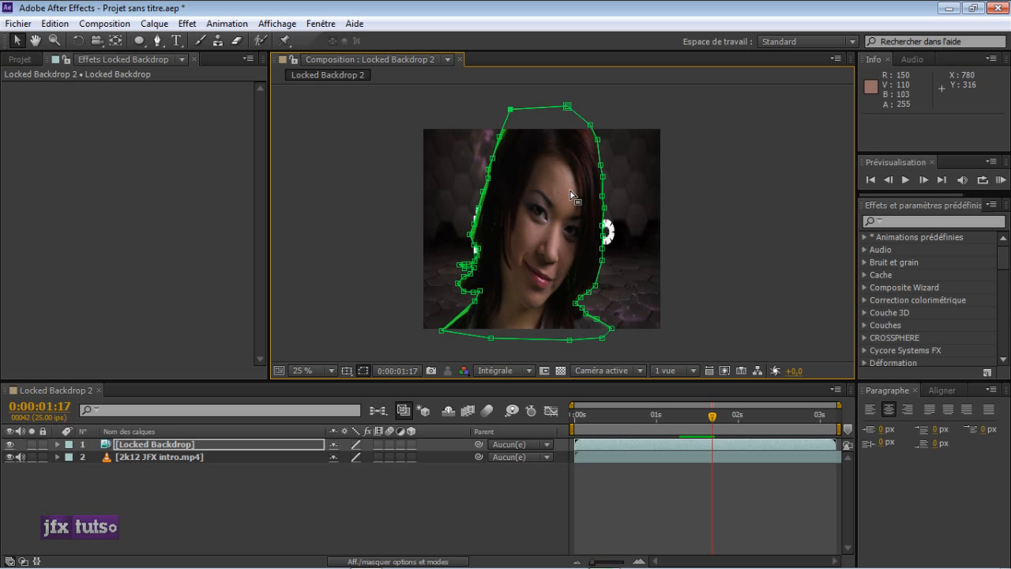
Check how the mask fits the woman at earlier frames back to the clip's start, with the Locked Backdrop layer selected
drag(707, 425, 623, 418)
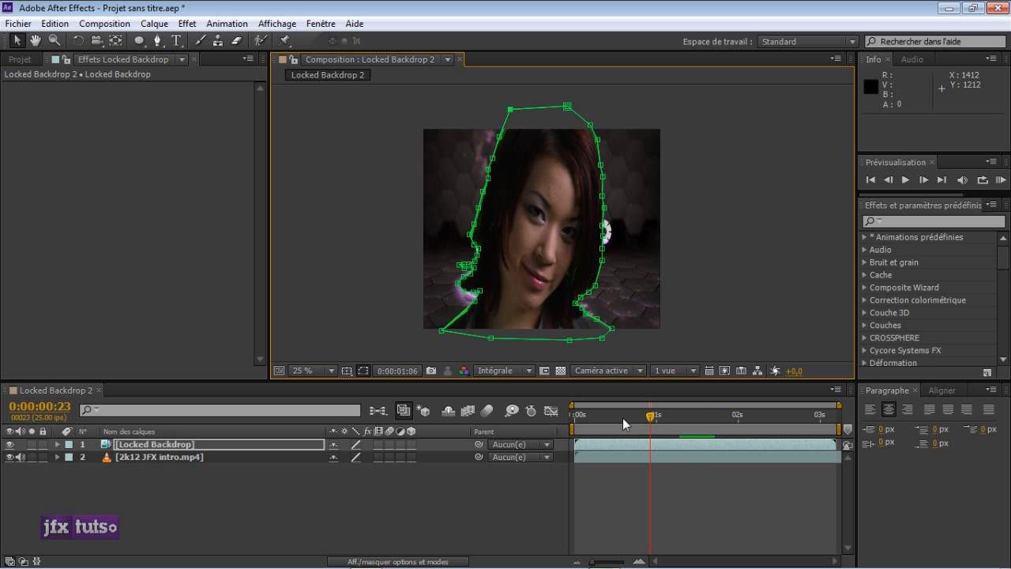
click(581, 418)
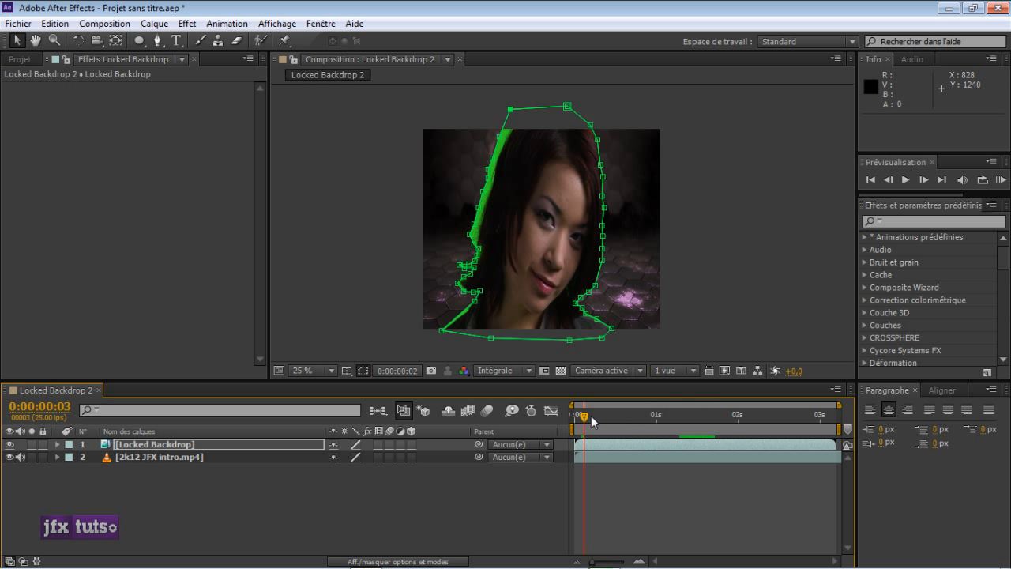
click(155, 445)
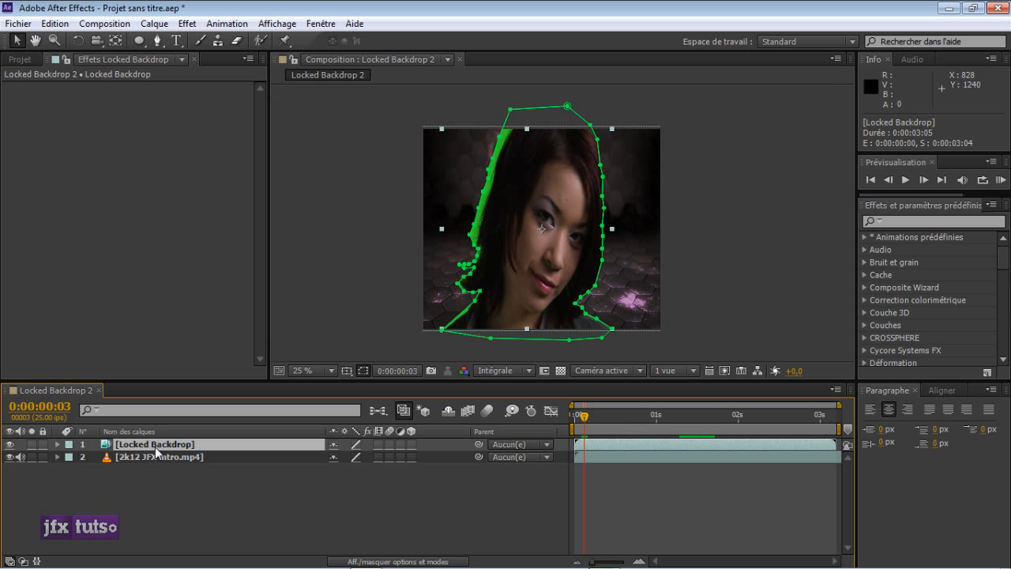
click(586, 415)
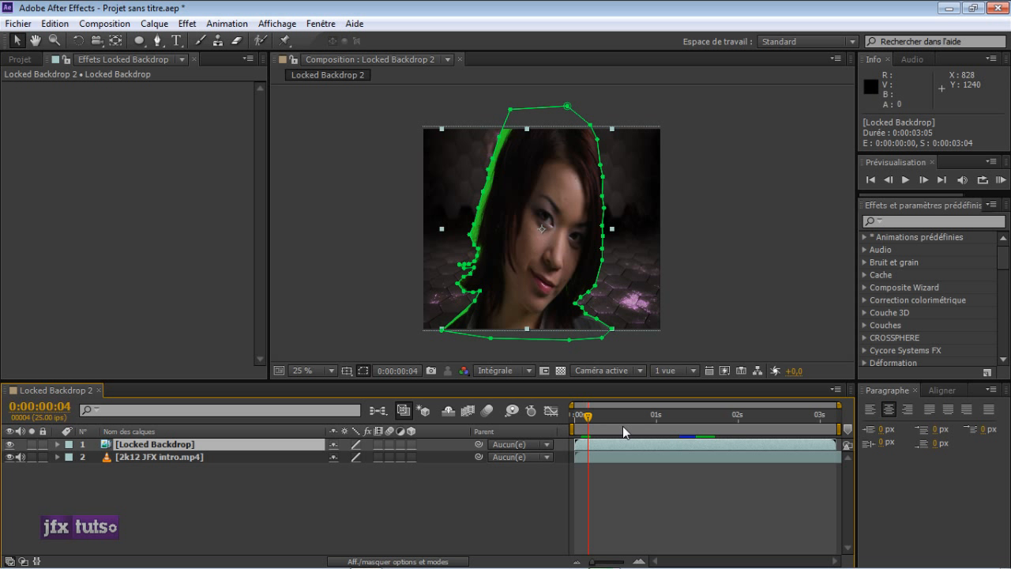
Set the composition's preview resolution to Un quart
click(498, 371)
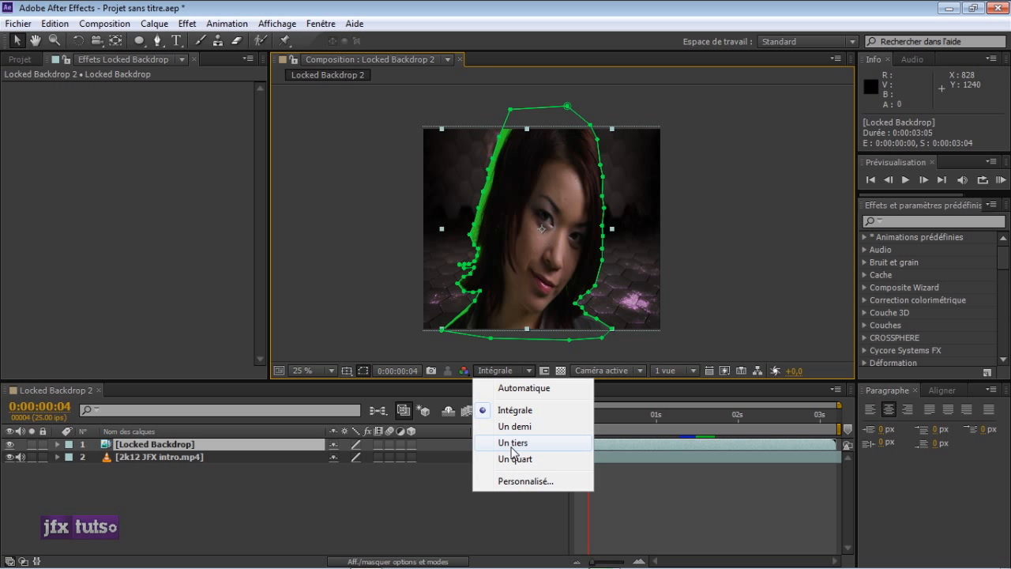
click(514, 422)
click(505, 371)
click(509, 465)
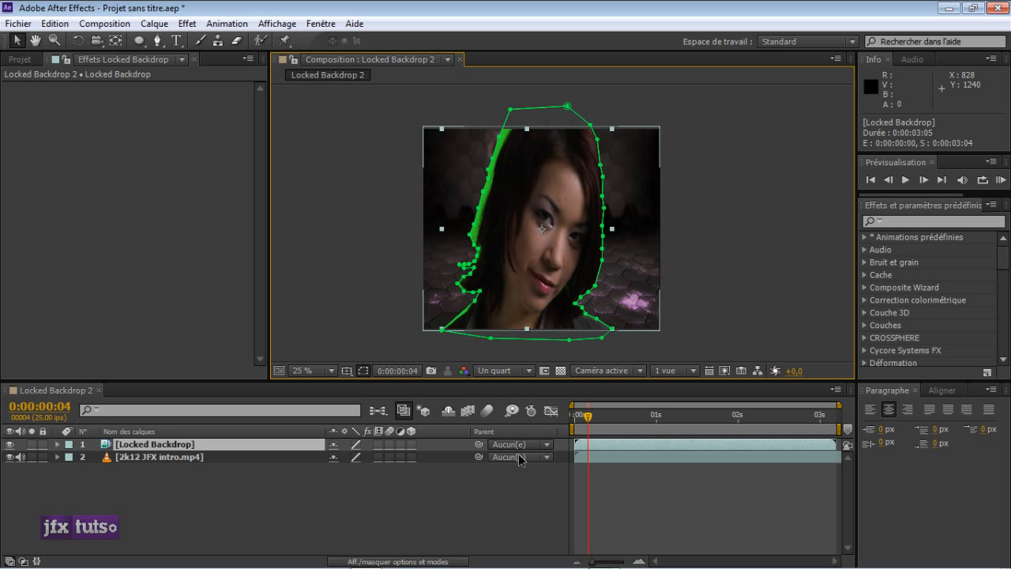
At 0:00:00:17, show Masque 1's properties on the Locked Backdrop layer and start keyframing Tracé du masque
click(630, 415)
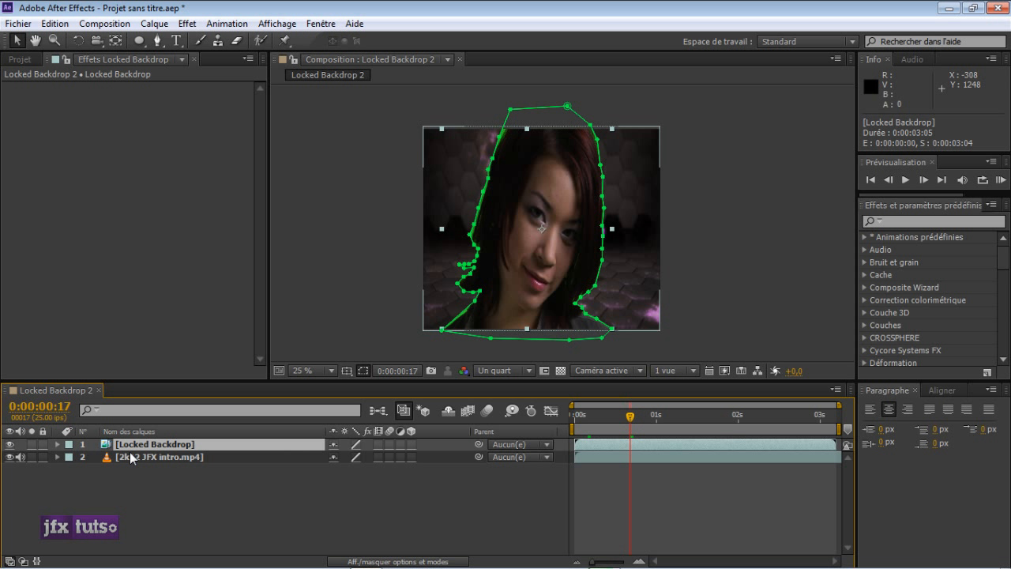
key(m)
key(m)
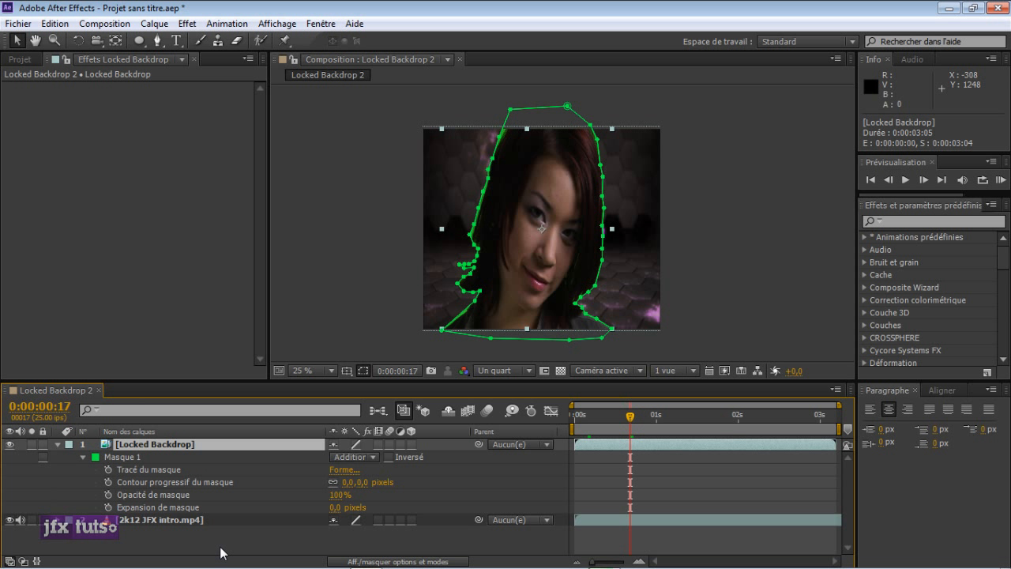
click(108, 469)
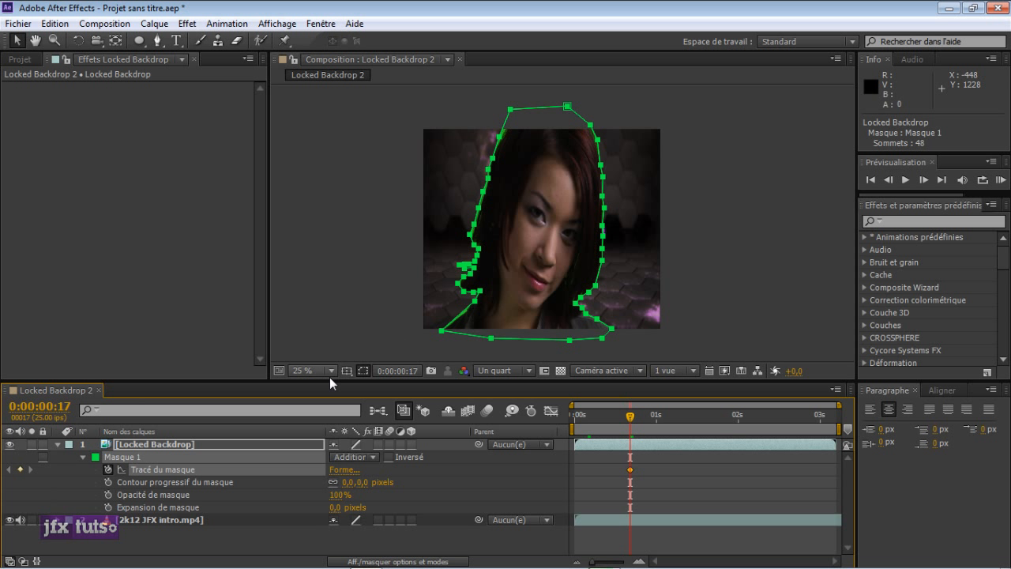
At 0:00:00:00, move Masque 1's points inward along the woman's hair to exclude the green edge
drag(631, 416, 574, 428)
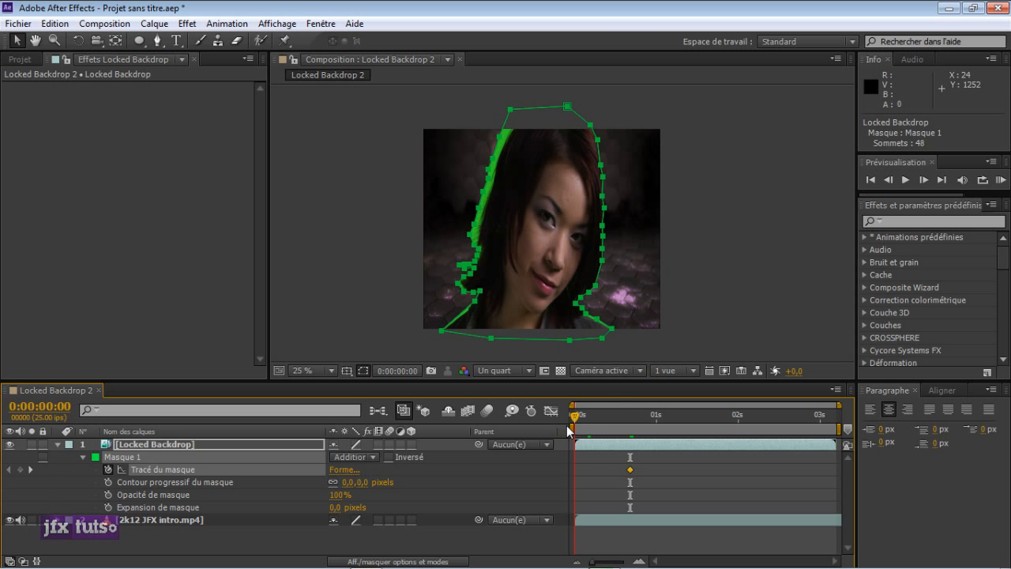
click(499, 208)
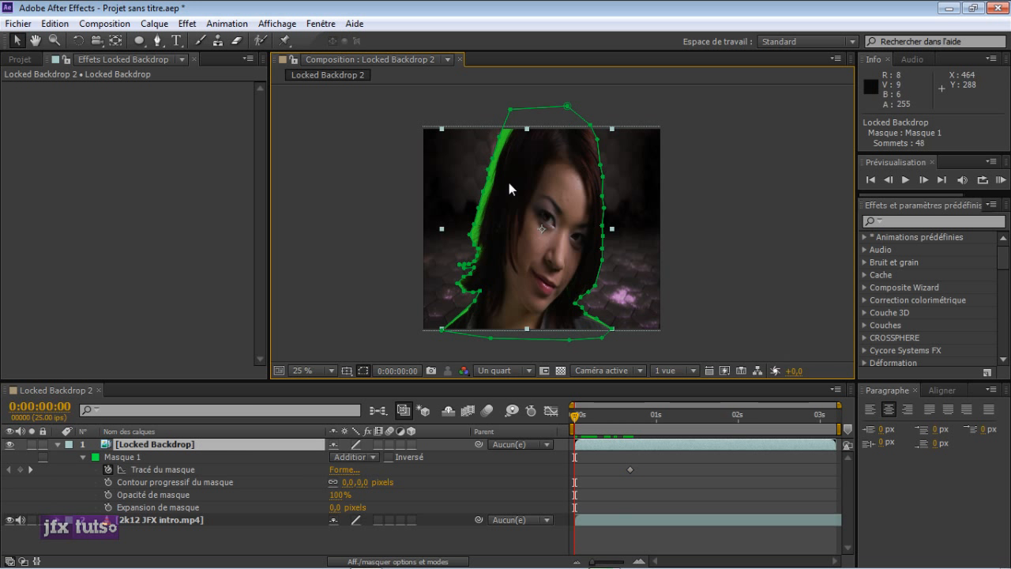
click(145, 460)
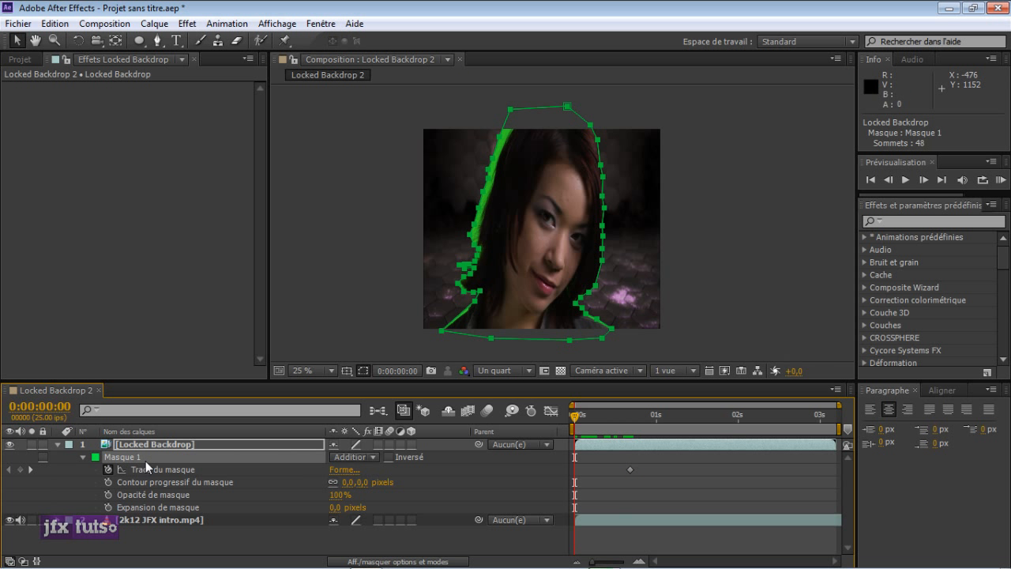
click(403, 172)
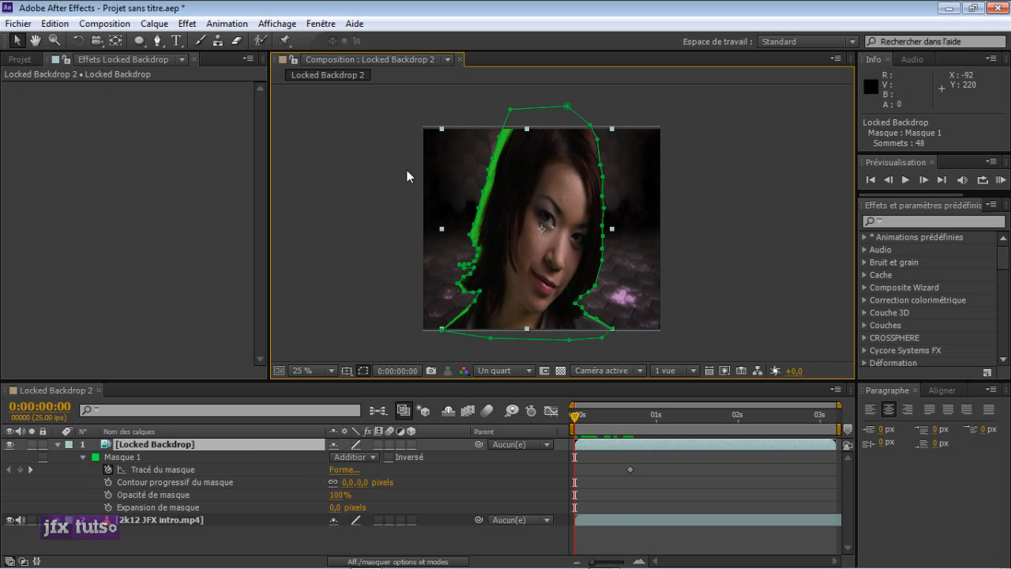
click(160, 460)
key(period)
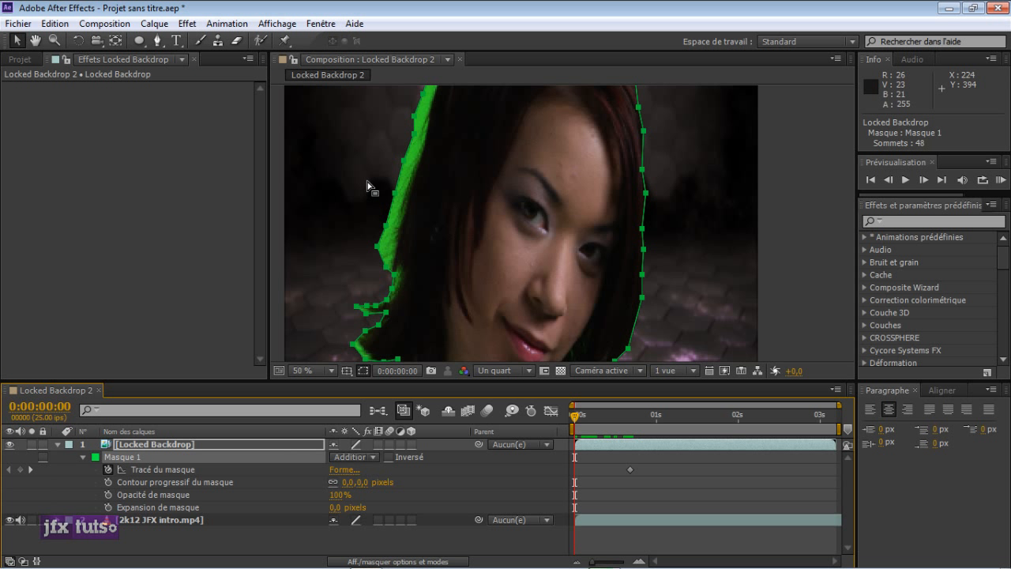
click(396, 192)
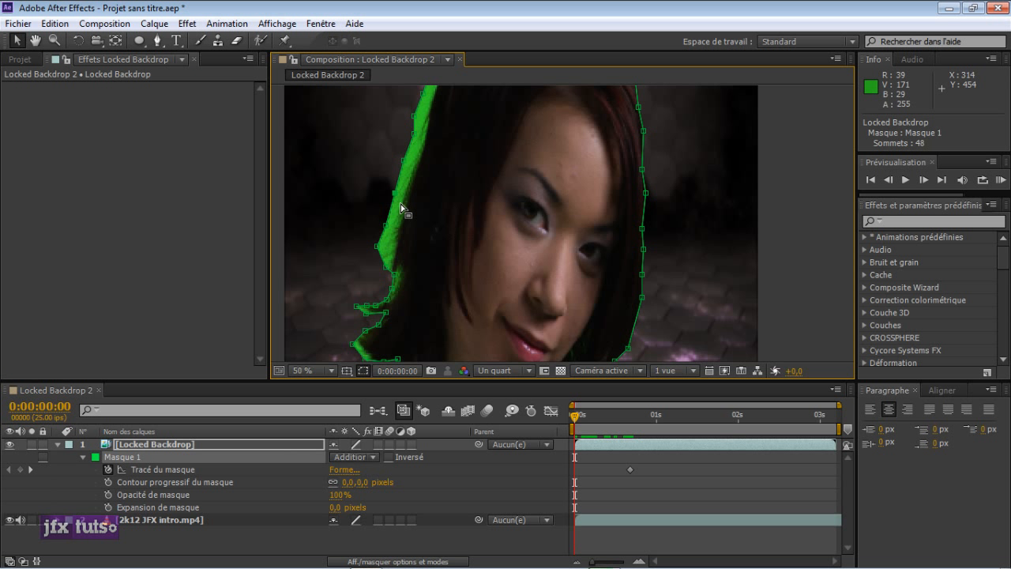
mouse_move(402, 198)
mouse_down()
mouse_move(419, 209)
mouse_move(413, 198)
mouse_up()
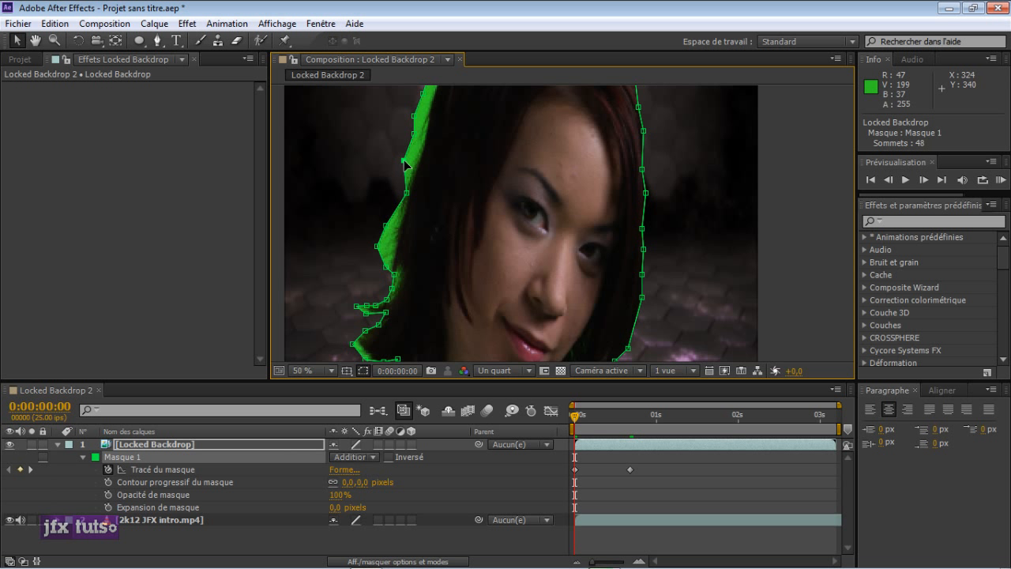
drag(404, 163, 451, 232)
key(space)
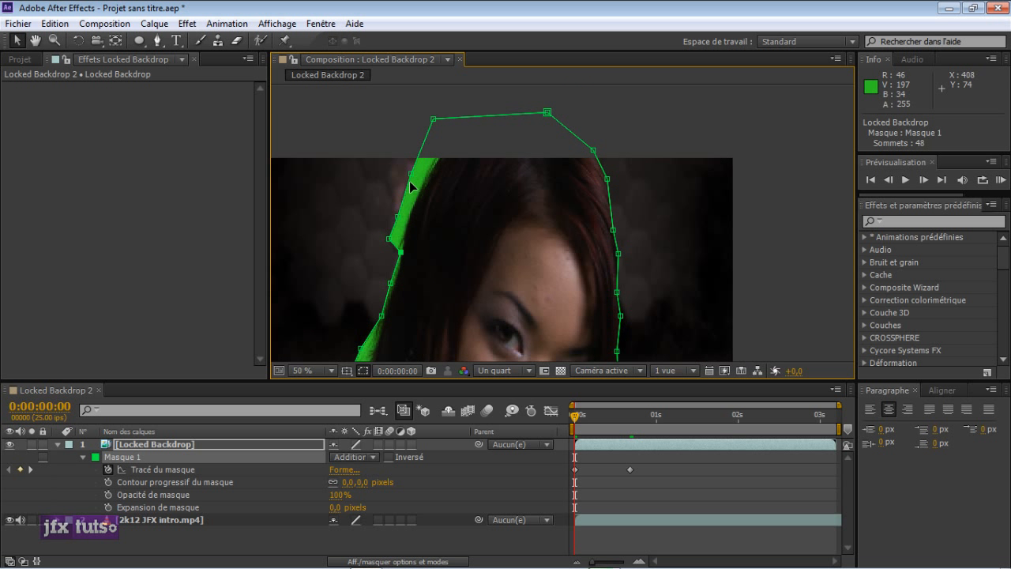
drag(410, 173, 424, 173)
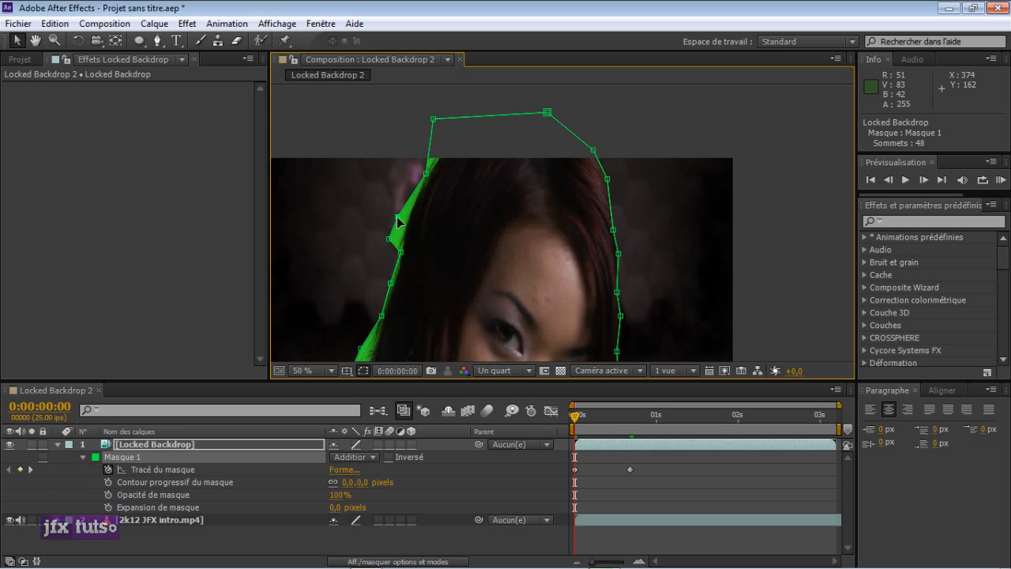
drag(397, 215, 404, 223)
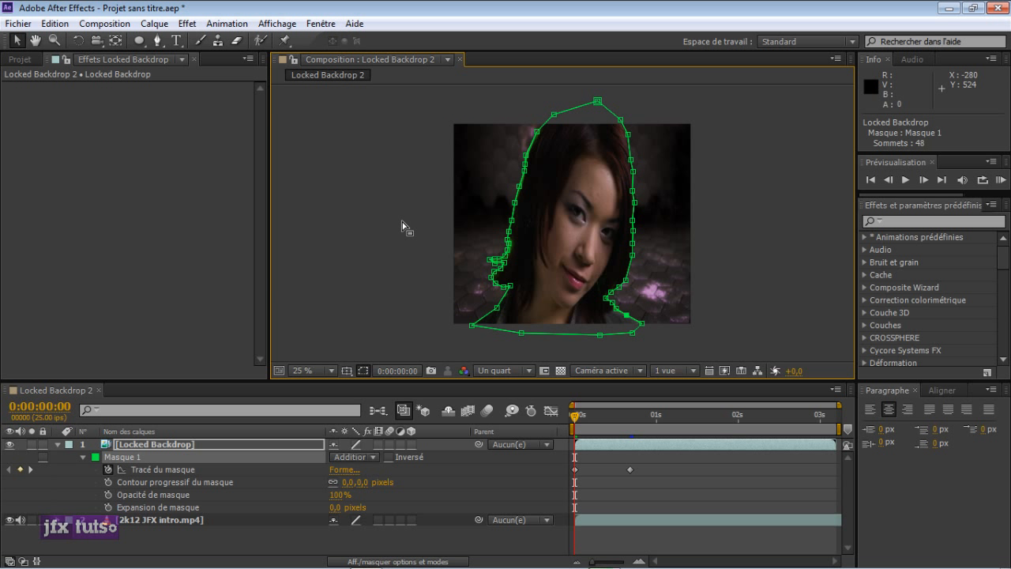
key(comma)
Apply Easy Ease to both Tracé du masque keyframes and check the mask's motion up to 0:00:00:09
drag(679, 479, 539, 459)
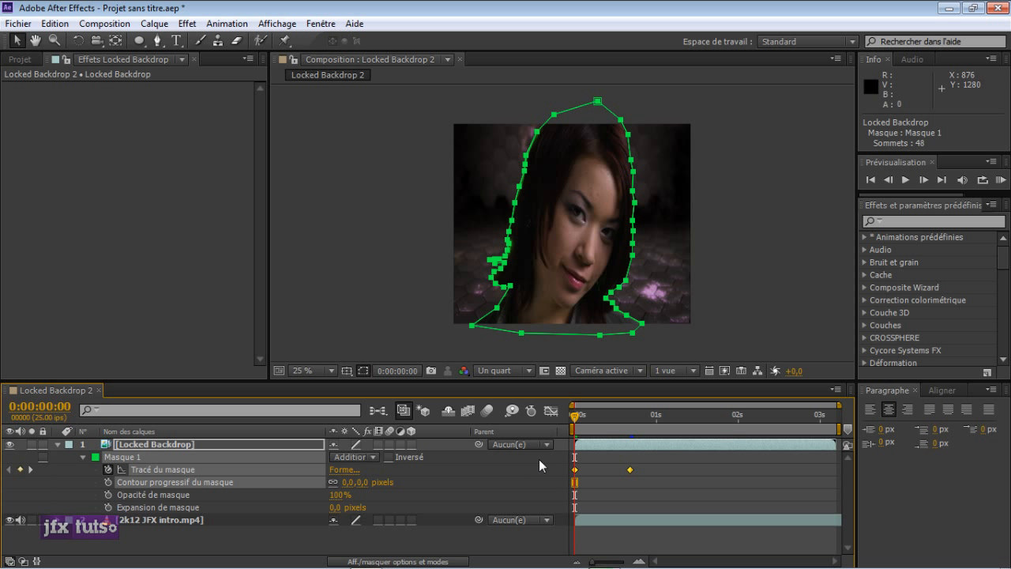
key(F9)
drag(574, 417, 604, 419)
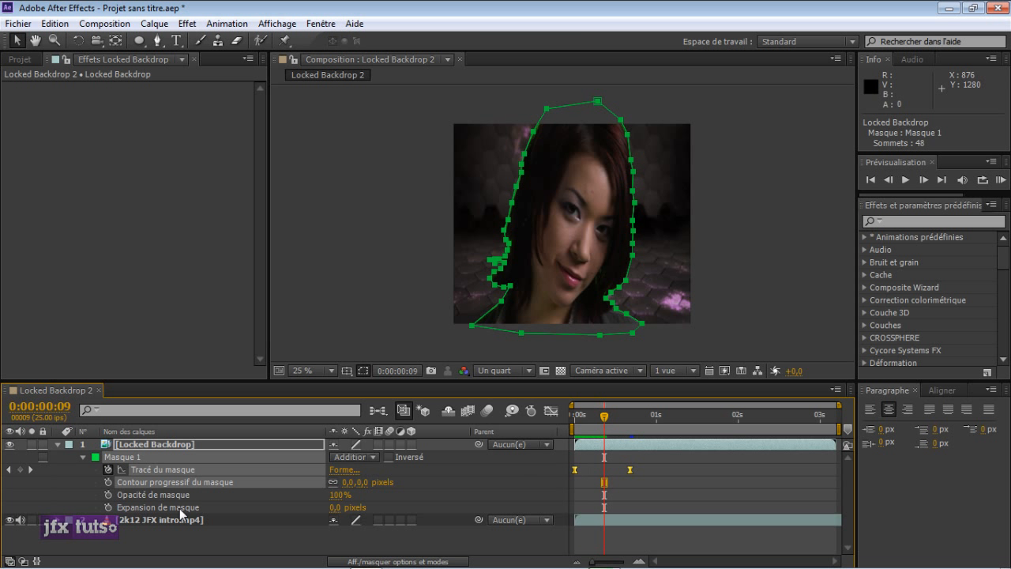
Set Masque 1's Expansion de masque to -11,0 pixels and Contour progressif to 7,0 pixels, then check the cutout up to 0:00:00:22
mouse_move(336, 507)
mouse_down()
mouse_move(344, 507)
mouse_move(329, 510)
mouse_up()
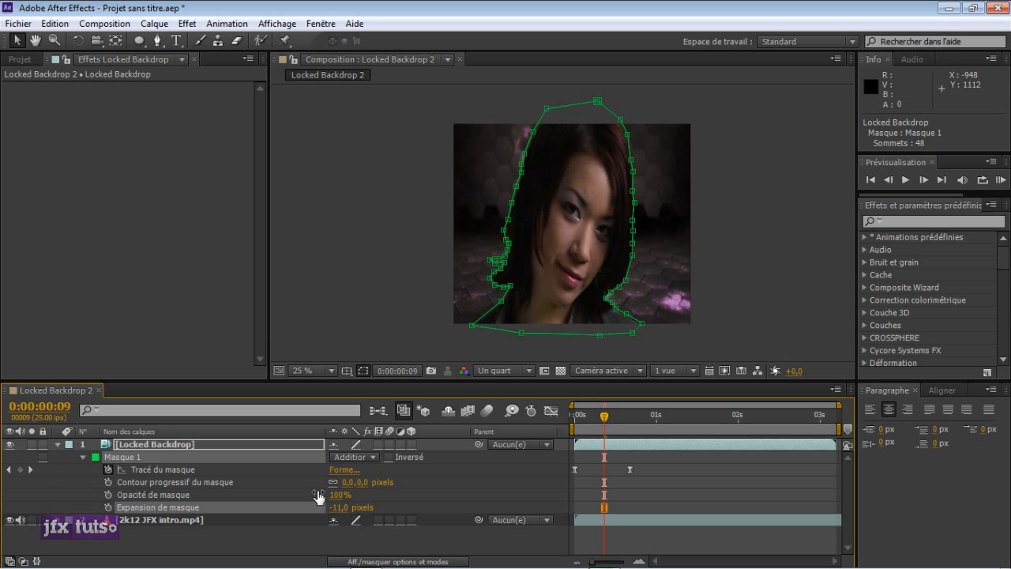
mouse_move(343, 481)
mouse_down()
mouse_move(382, 474)
mouse_move(342, 481)
mouse_up()
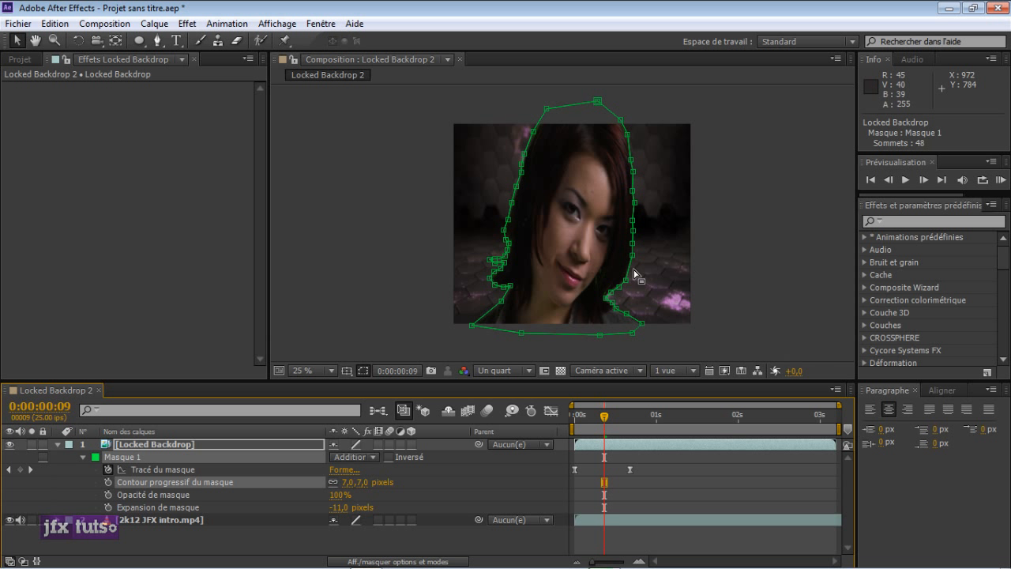
drag(604, 416, 627, 413)
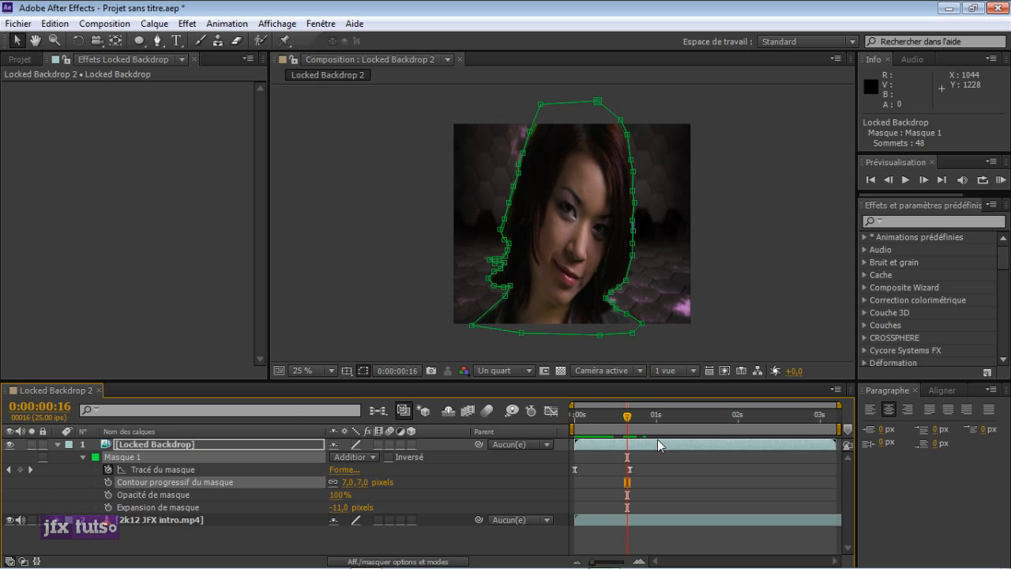
drag(628, 416, 649, 428)
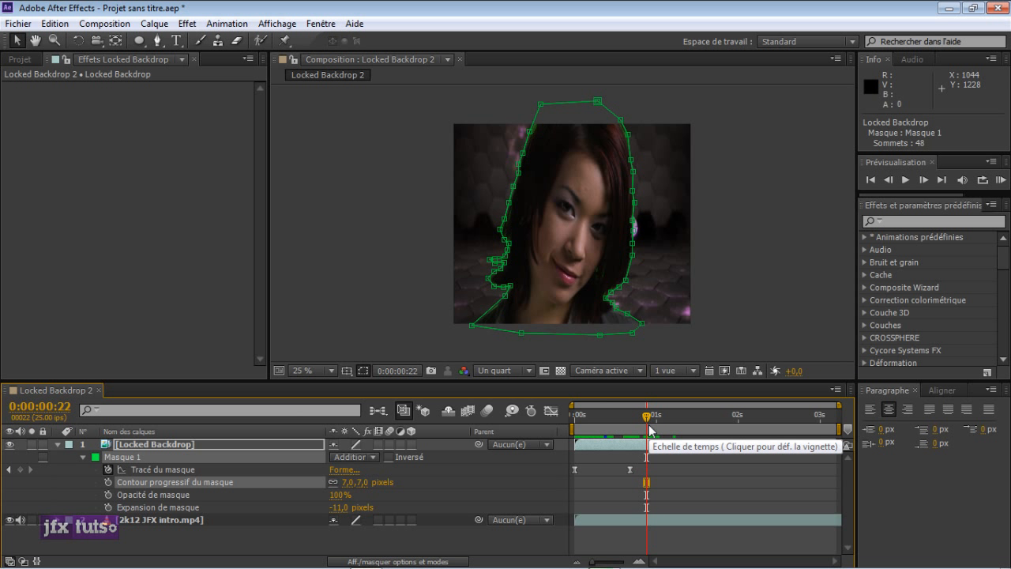